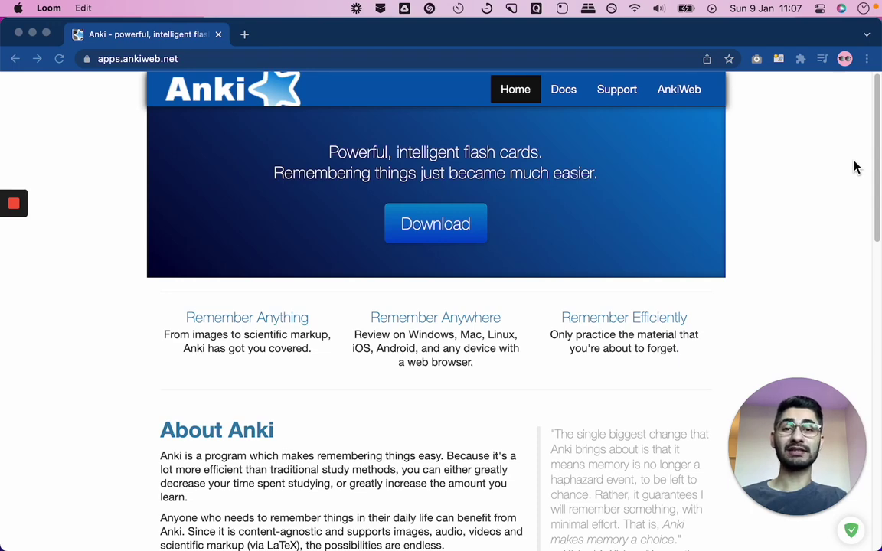
# - Scroll AnkiWeb to the Mac download of 2.1.49, then show Anki's version information
pyautogui.scroll(-5, 847, 246)
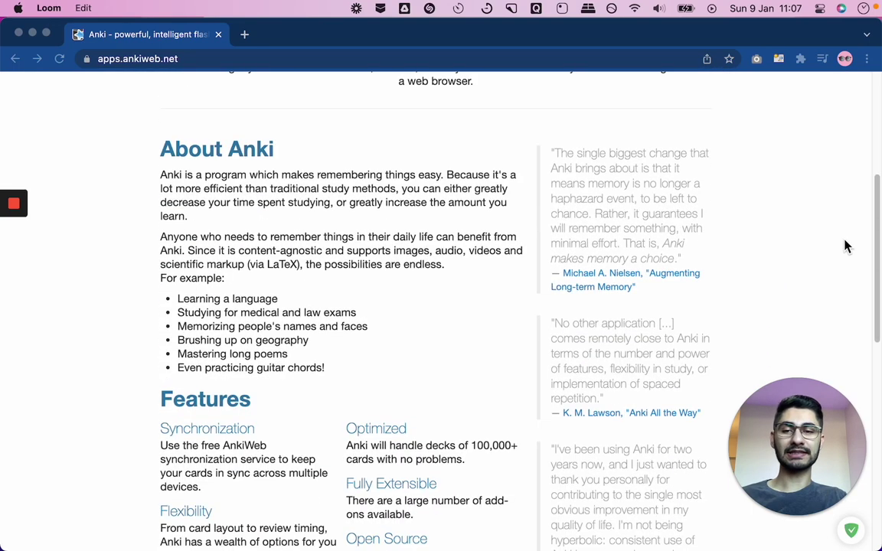
pyautogui.scroll(-7, 847, 246)
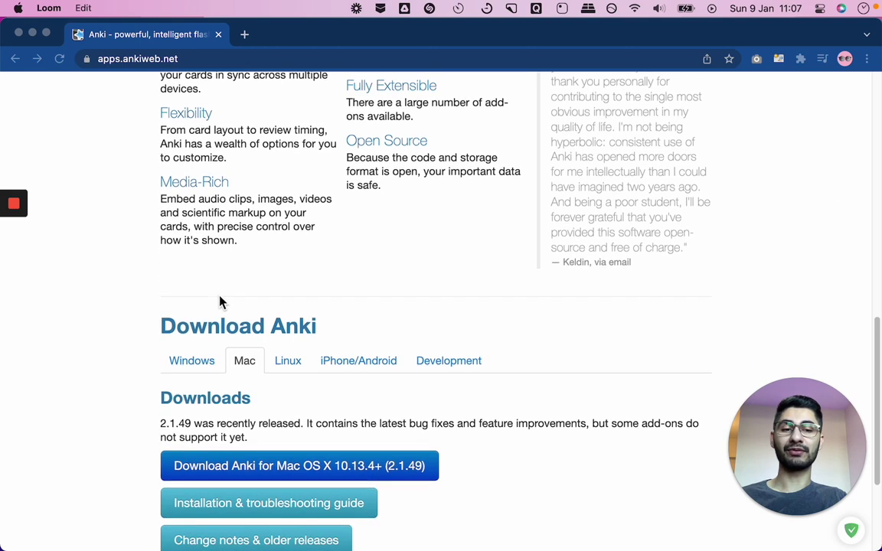
pyautogui.scroll(-2, 221, 303)
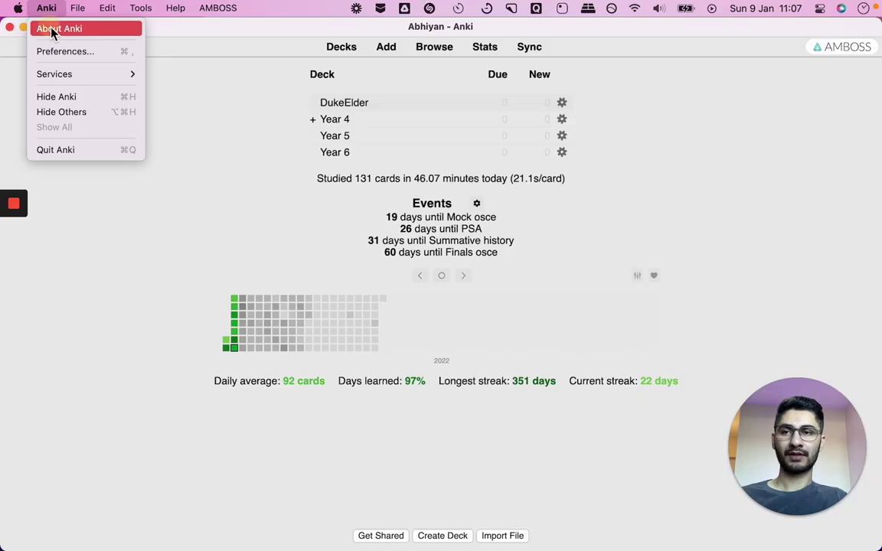
pyautogui.click(53, 28)
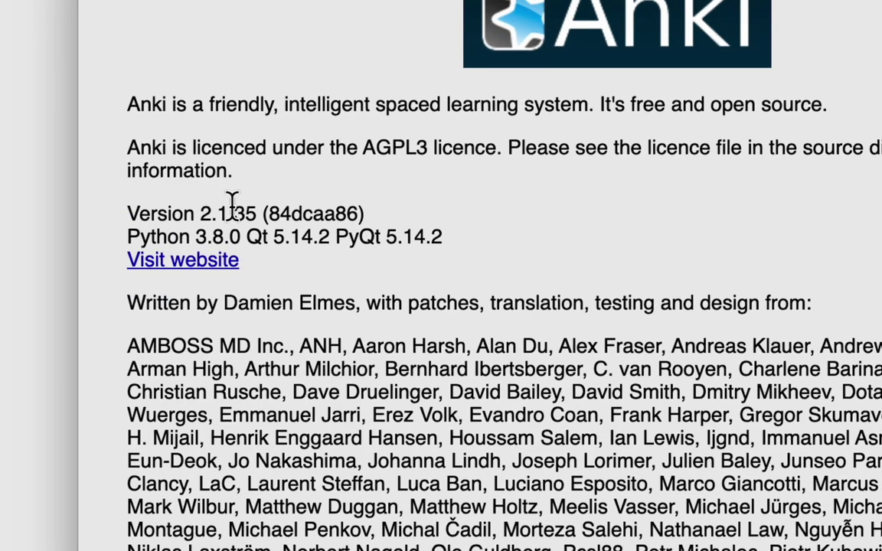
# - Highlight the installed version 2.1.35 in the About window, then close it
pyautogui.moveTo(198, 213); pyautogui.dragTo(311, 213)
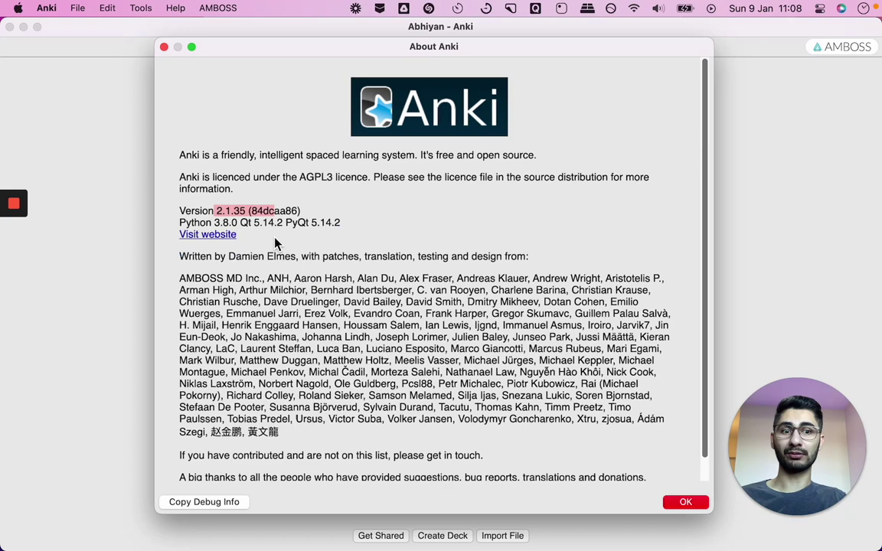
pyautogui.scroll(-2, 276, 243)
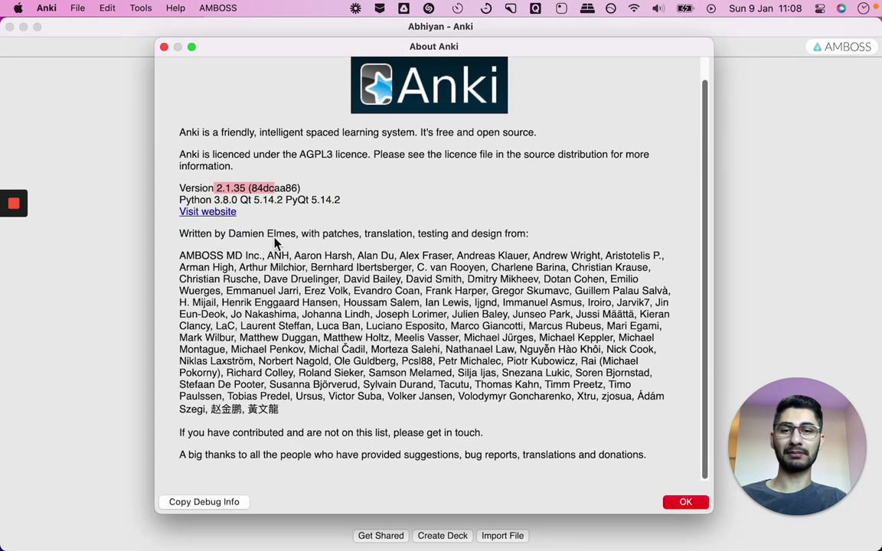
pyautogui.click(687, 503)
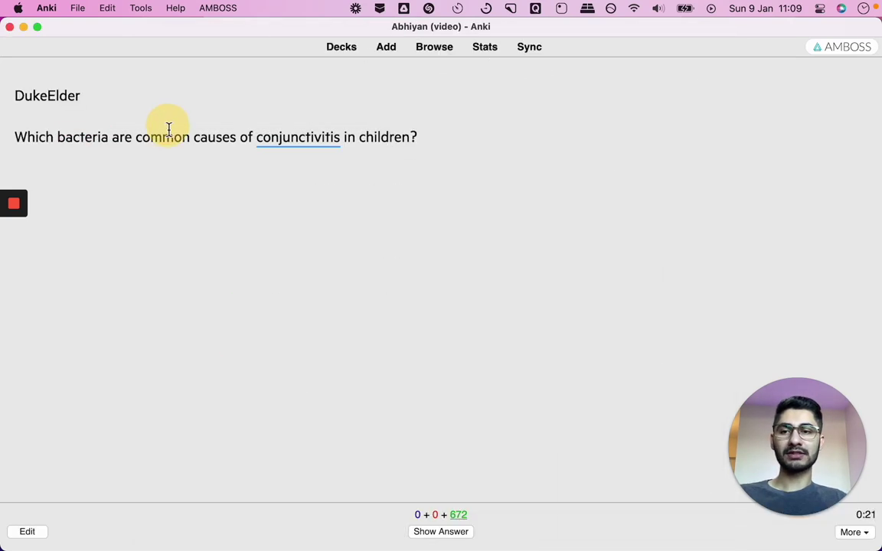
# - Look up the word 'bacteria' on the review card and dismiss the AMBOSS popup
pyautogui.doubleClick(81, 140)
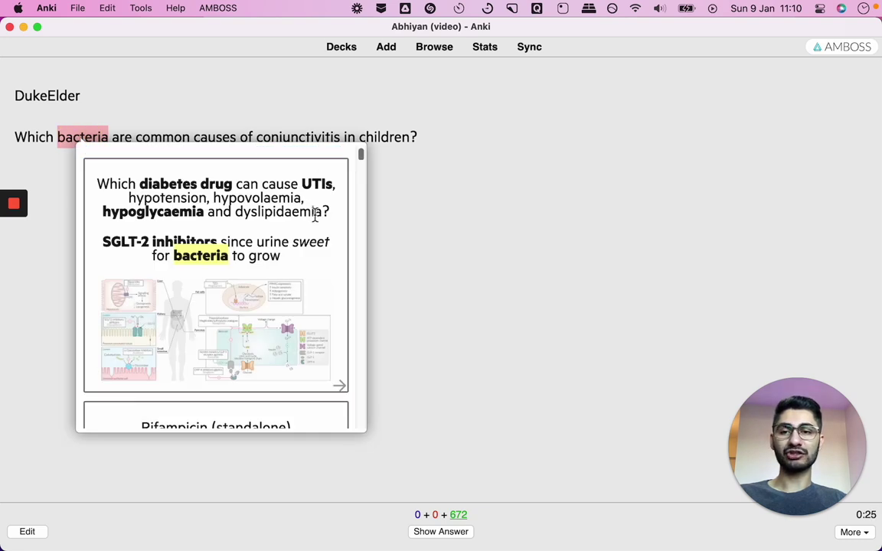
pyautogui.scroll(-10, 315, 229)
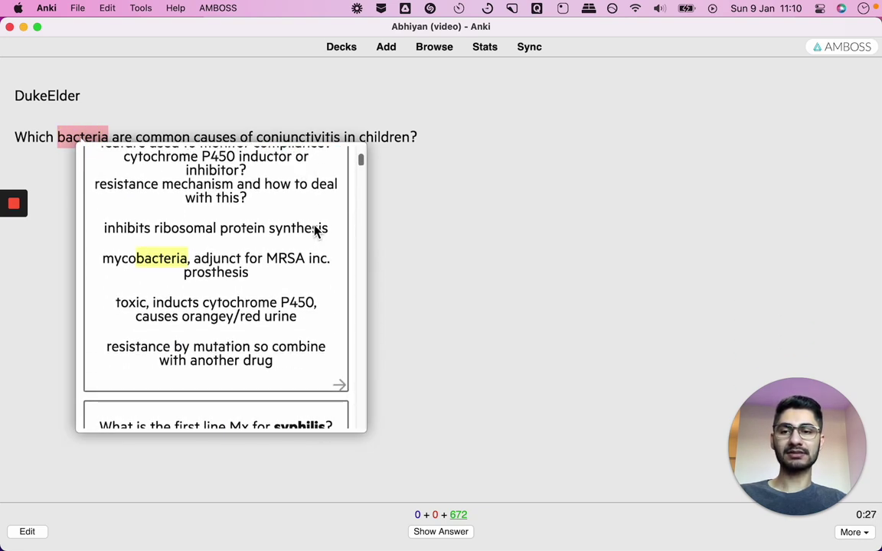
pyautogui.scroll(-2, 192, 274)
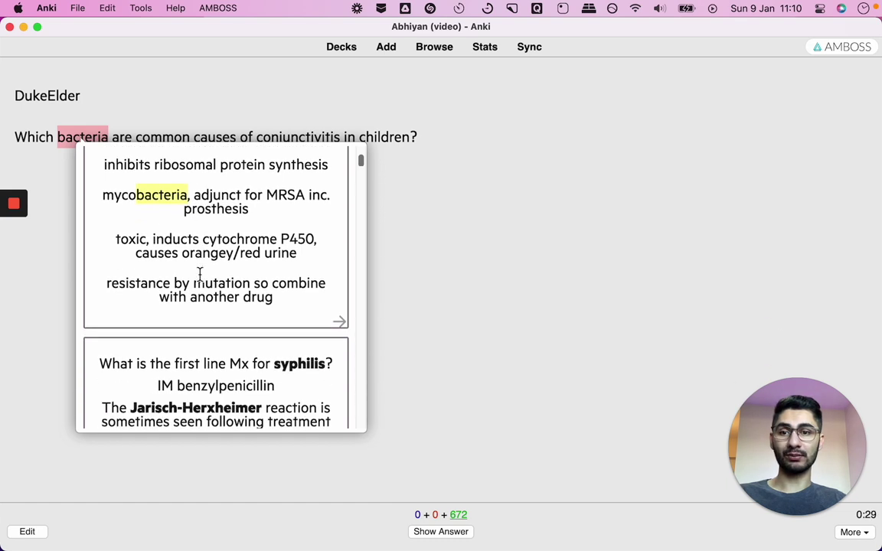
pyautogui.click(587, 168)
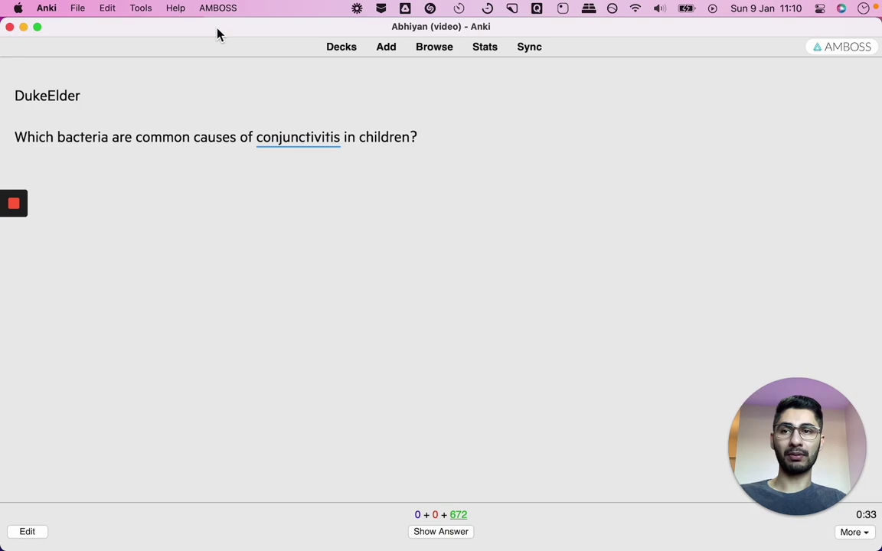
# - Open the installed add-ons list from Tools > Add-ons and close it
pyautogui.click(148, 9)
pyautogui.click(147, 135)
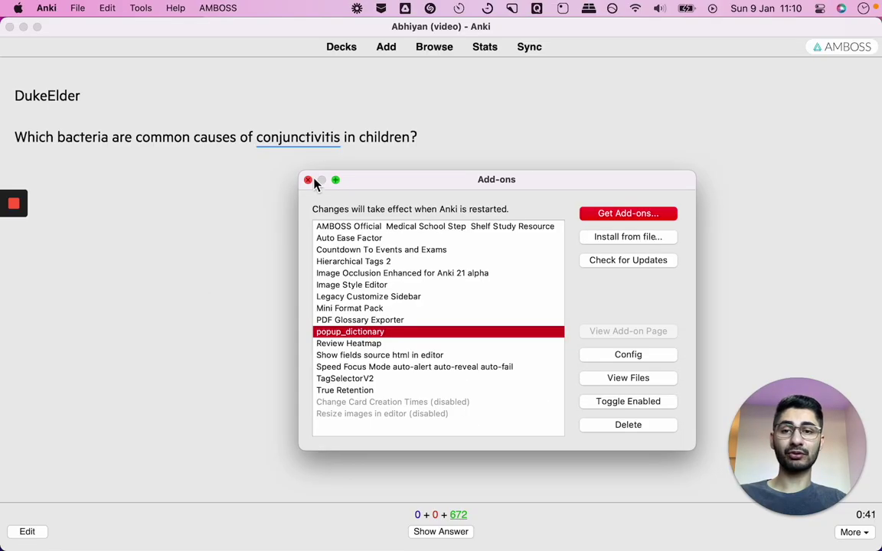
pyautogui.click(224, 10)
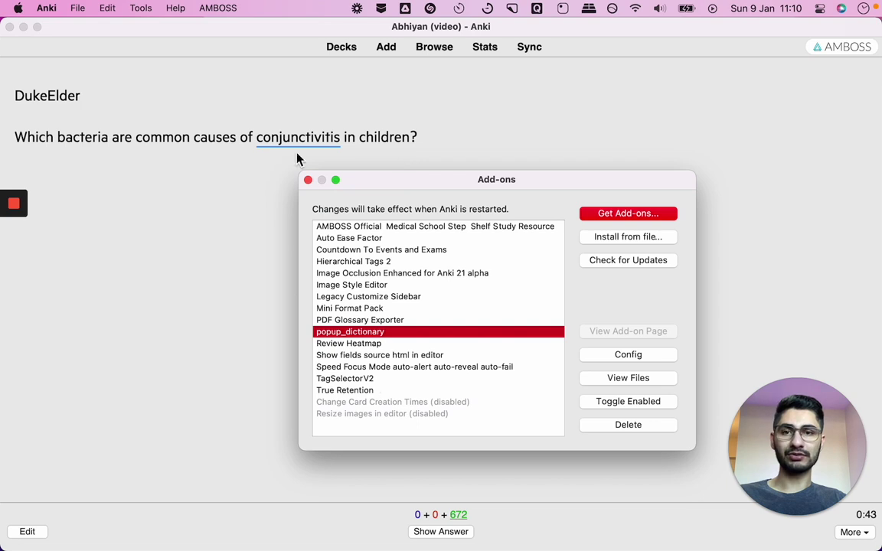
pyautogui.click(310, 182)
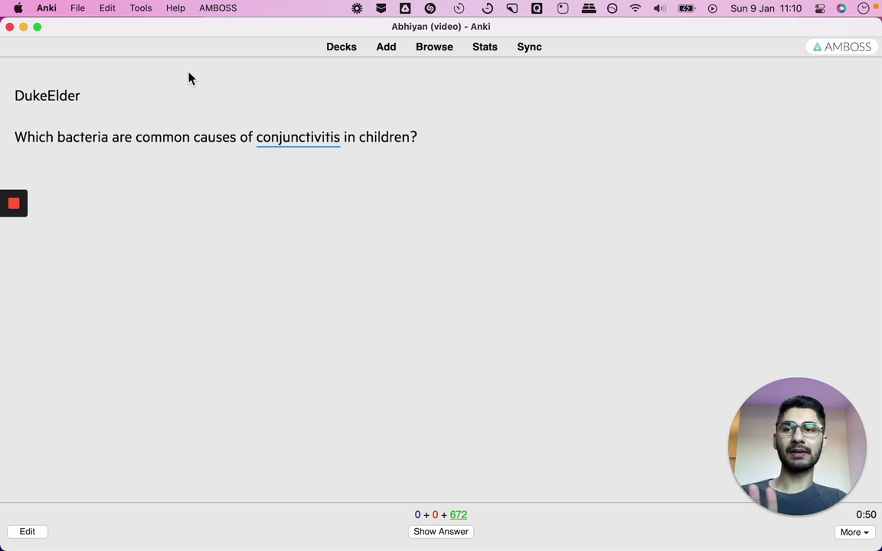
# - Check Anki's About window, highlighting version 2.1.35, then close it
pyautogui.click(47, 8)
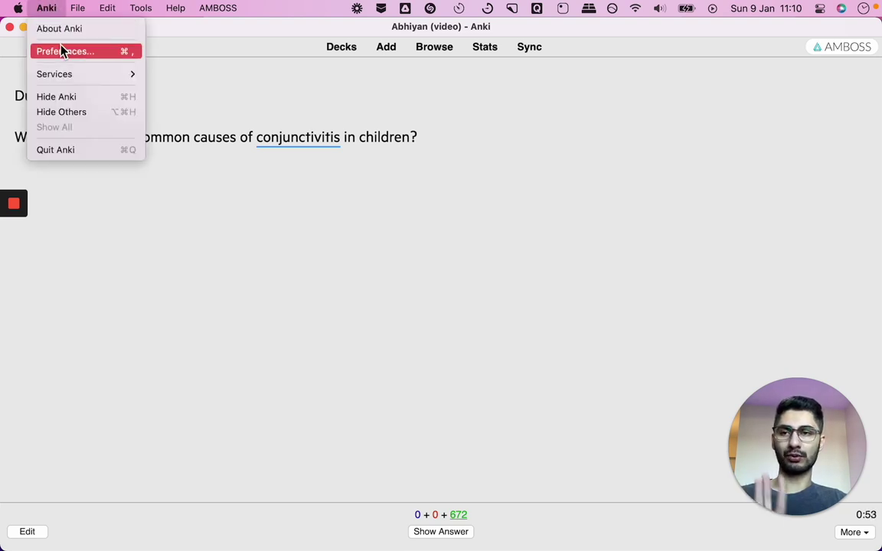
pyautogui.click(62, 31)
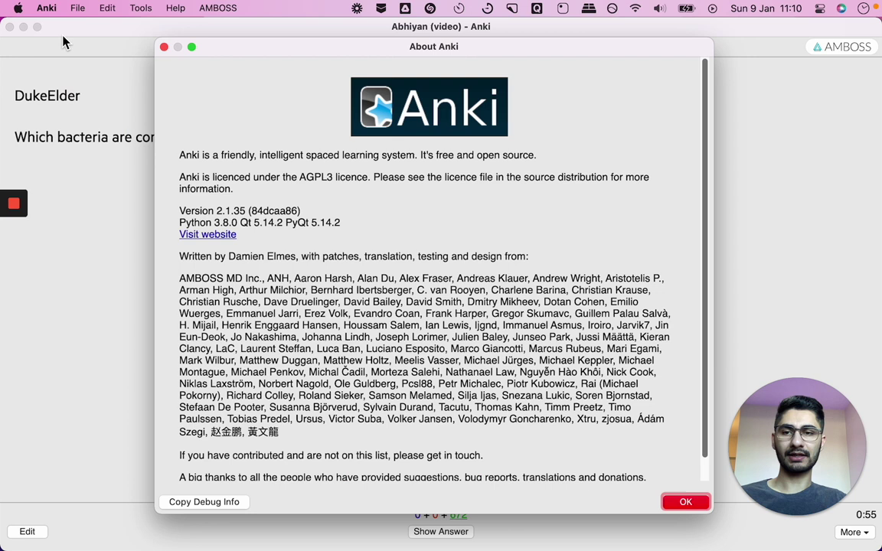
pyautogui.moveTo(196, 211); pyautogui.dragTo(250, 213)
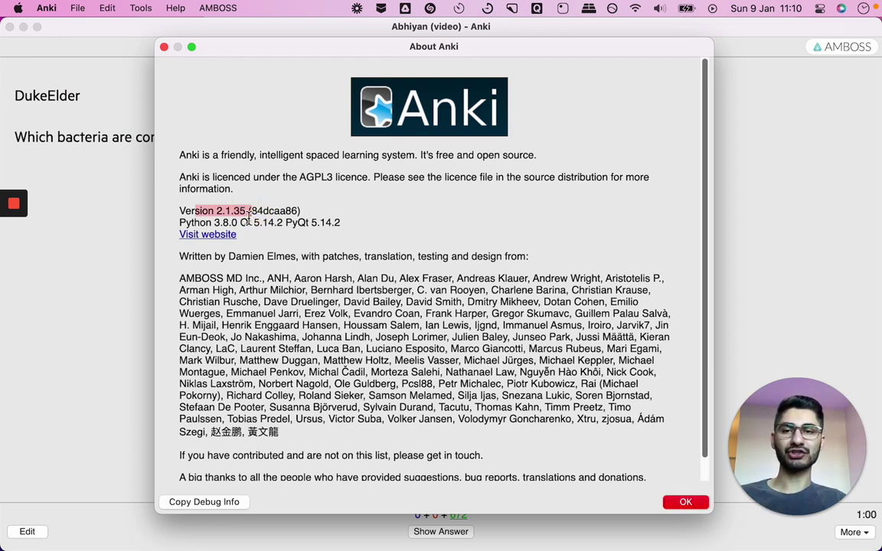
pyautogui.click(164, 46)
# - On the AnkiWeb page in Chrome, download Anki 2.1.49 for Mac
pyautogui.moveTo(218, 528)
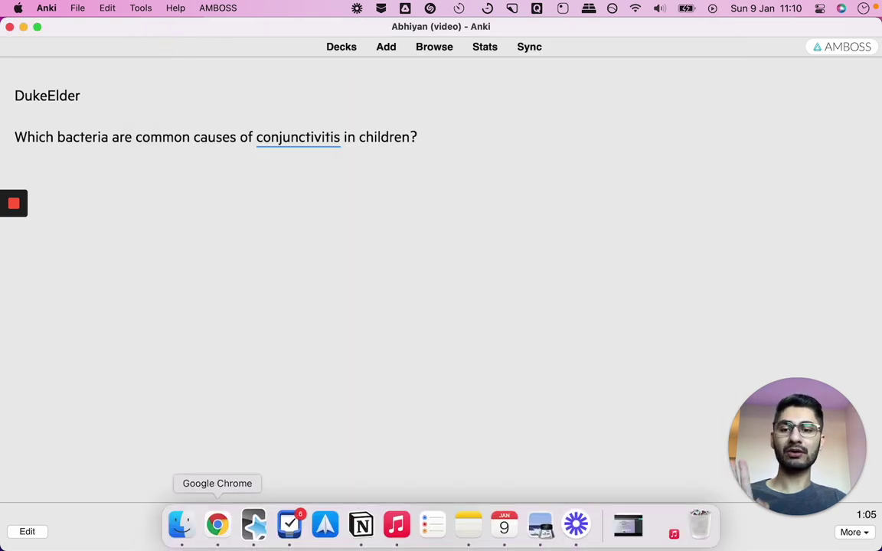
pyautogui.click(217, 526)
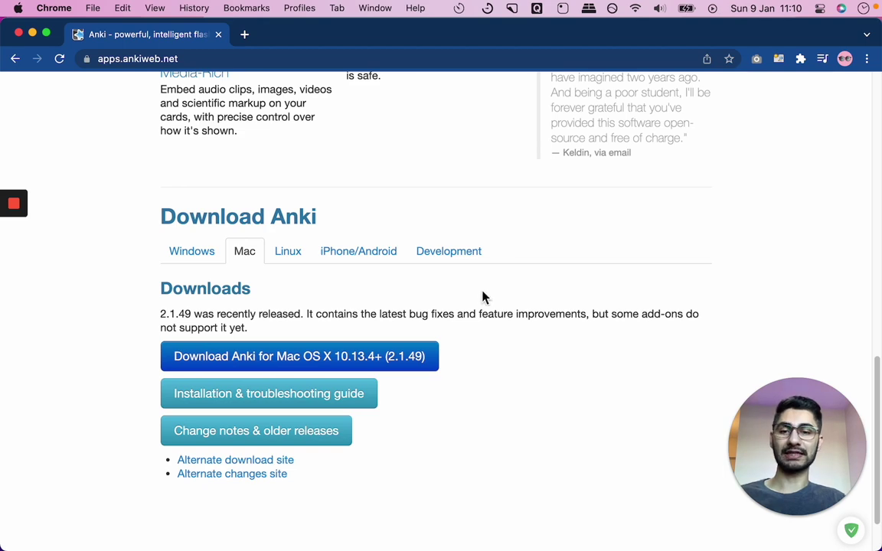
pyautogui.scroll(-1, 382, 360)
pyautogui.scroll(-1, 382, 359)
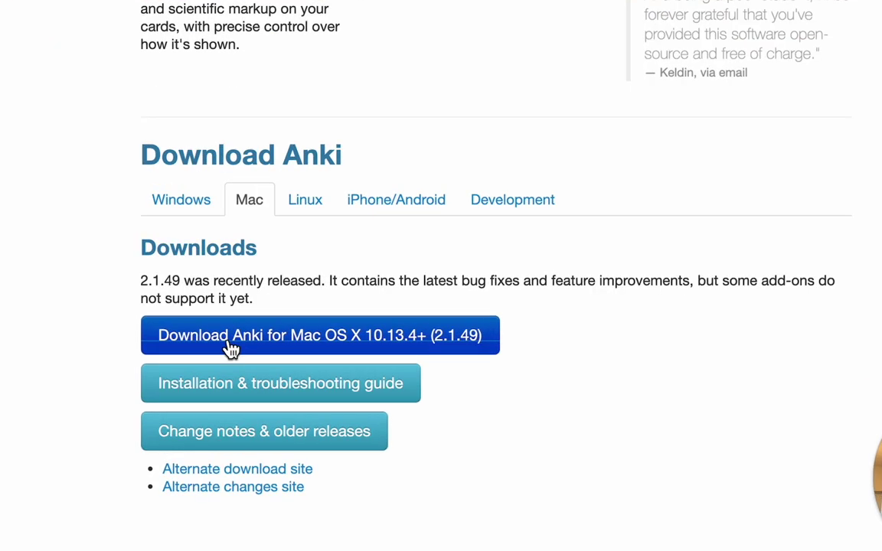
pyautogui.click(231, 344)
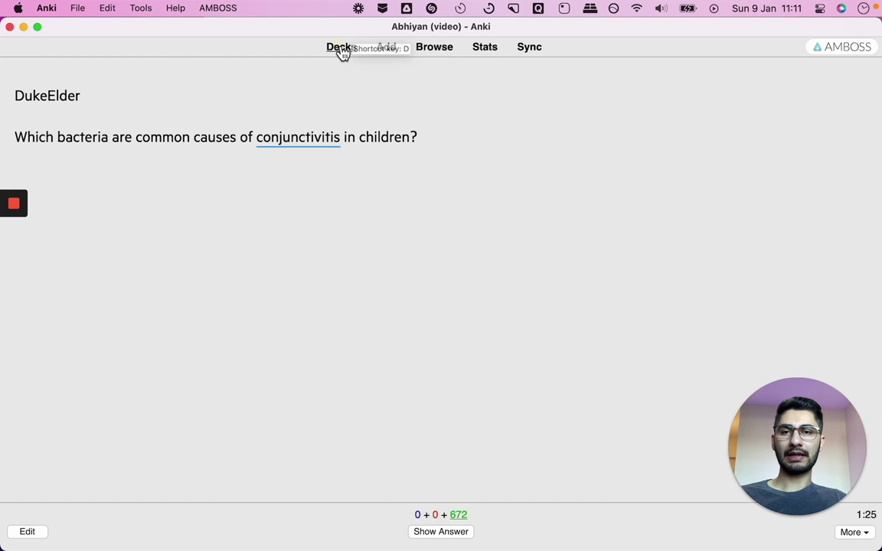
# - Return to the deck list and cancel the export of the DukeElder deck
pyautogui.click(341, 49)
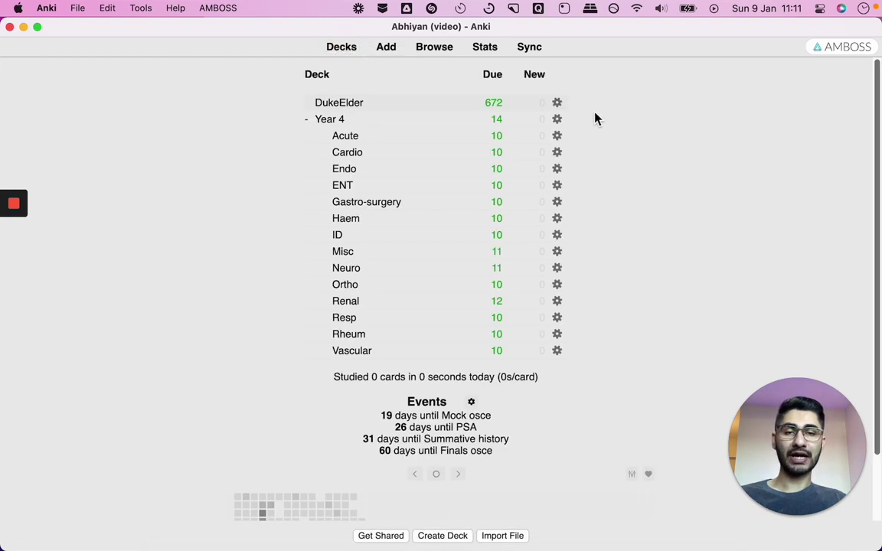
pyautogui.click(558, 104)
pyautogui.click(586, 135)
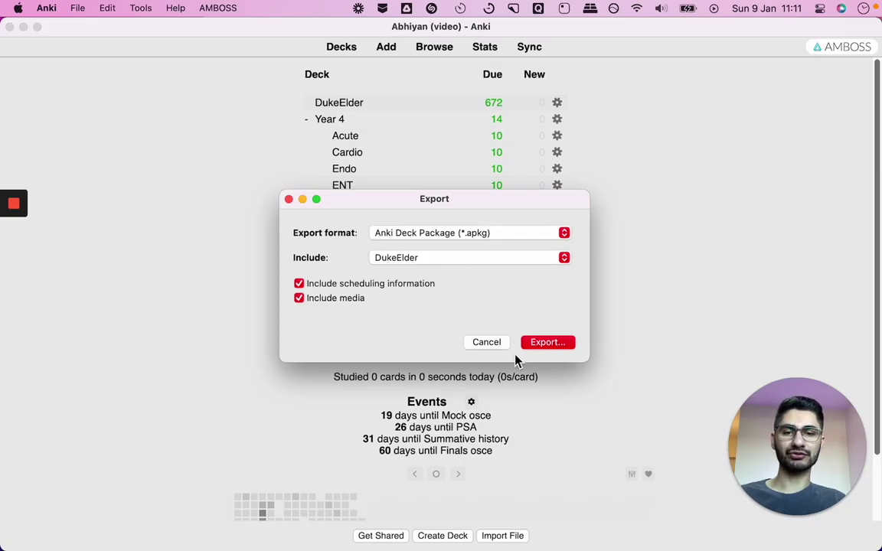
pyautogui.click(487, 342)
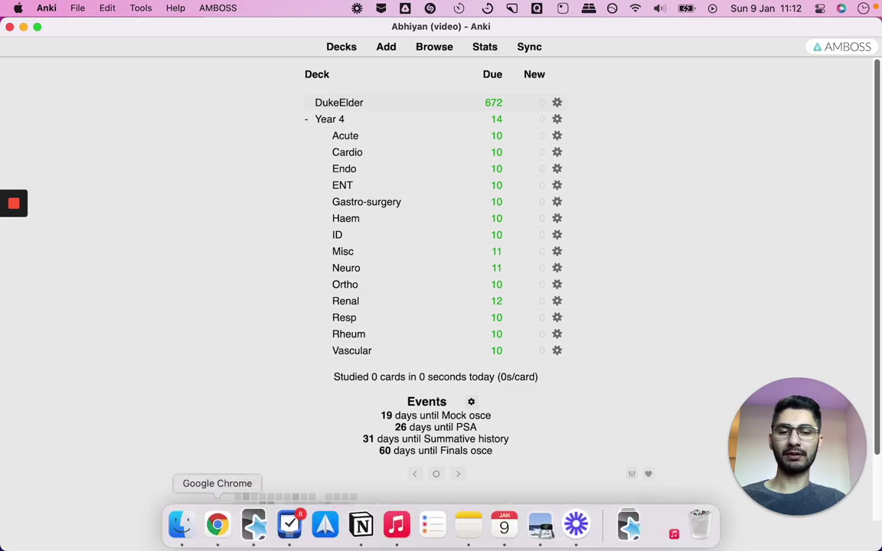
# - Open anki-2.1.49-mac.dmg and copy Anki into Applications, replacing the older version
pyautogui.click(217, 524)
pyautogui.click(103, 532)
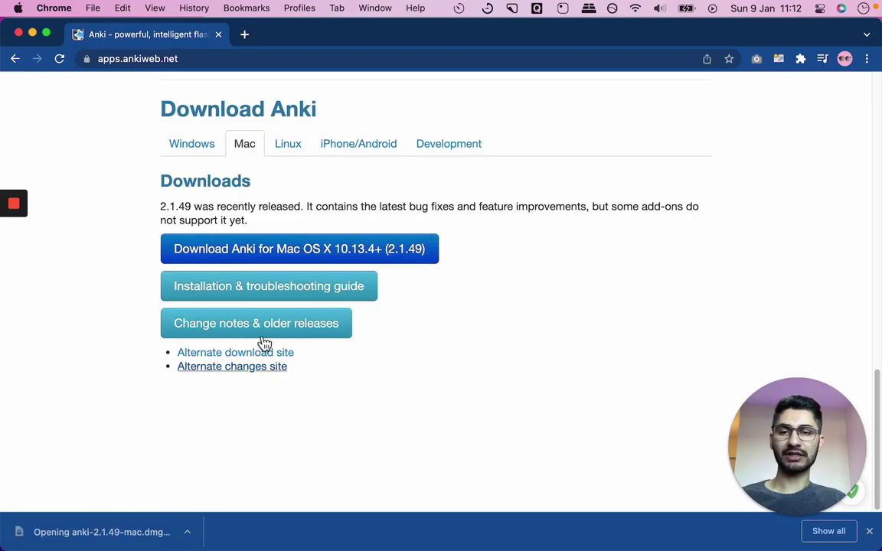
pyautogui.click(249, 175)
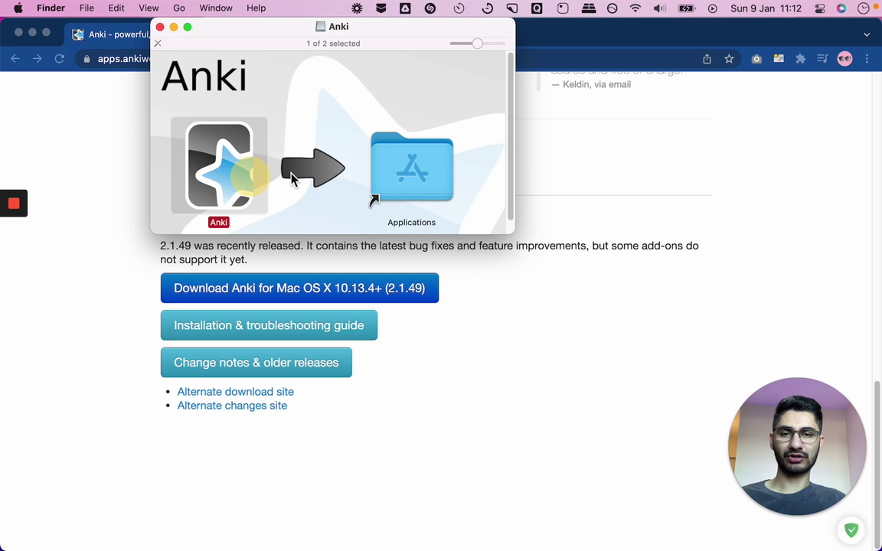
pyautogui.moveTo(292, 176); pyautogui.dragTo(447, 178)
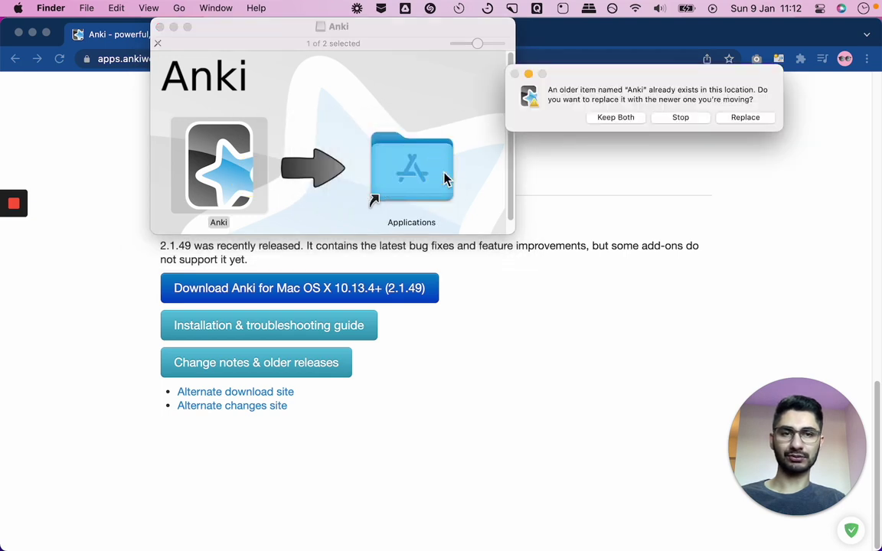
pyautogui.press('Return')
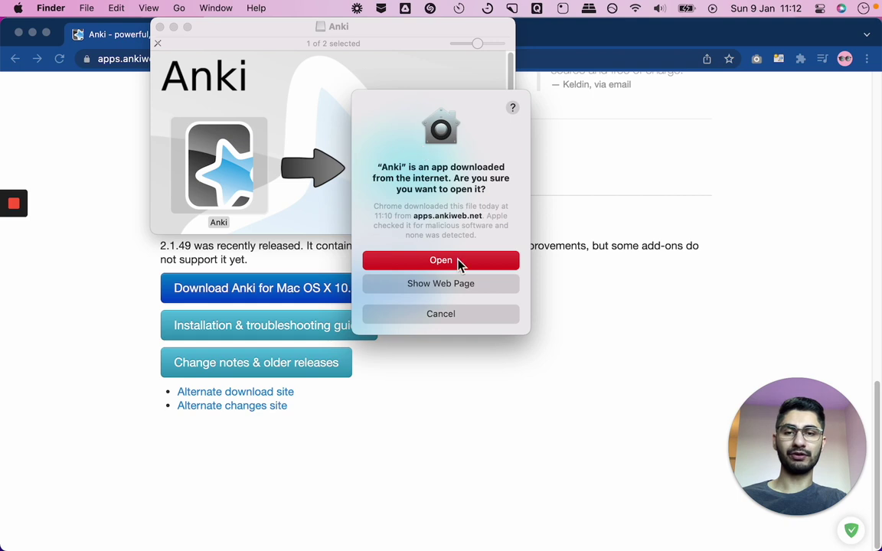
# - Allow the downloaded Anki to open and update the collection to the new scheduler
pyautogui.click(458, 265)
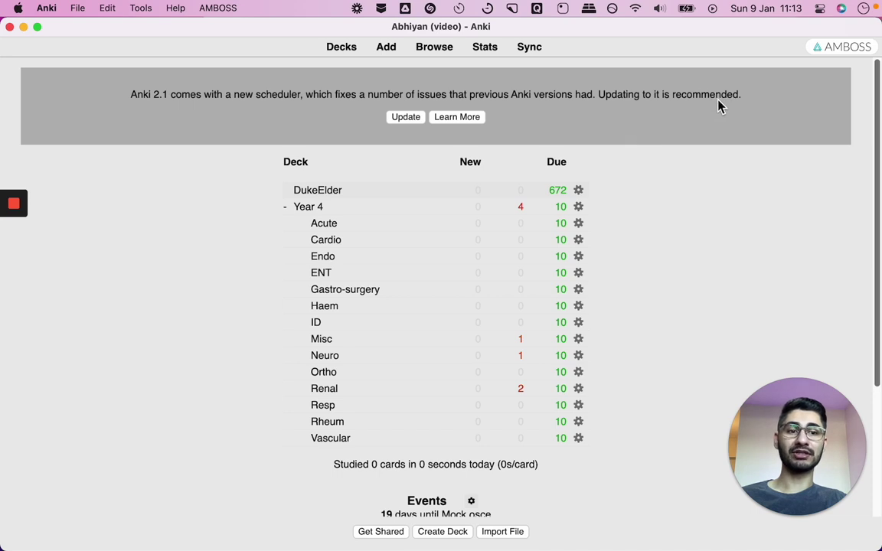
pyautogui.click(409, 119)
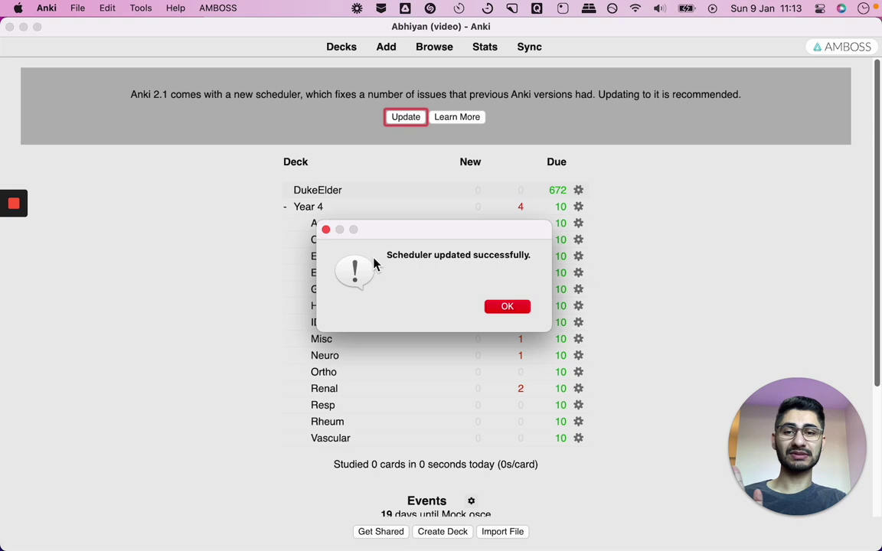
pyautogui.click(511, 306)
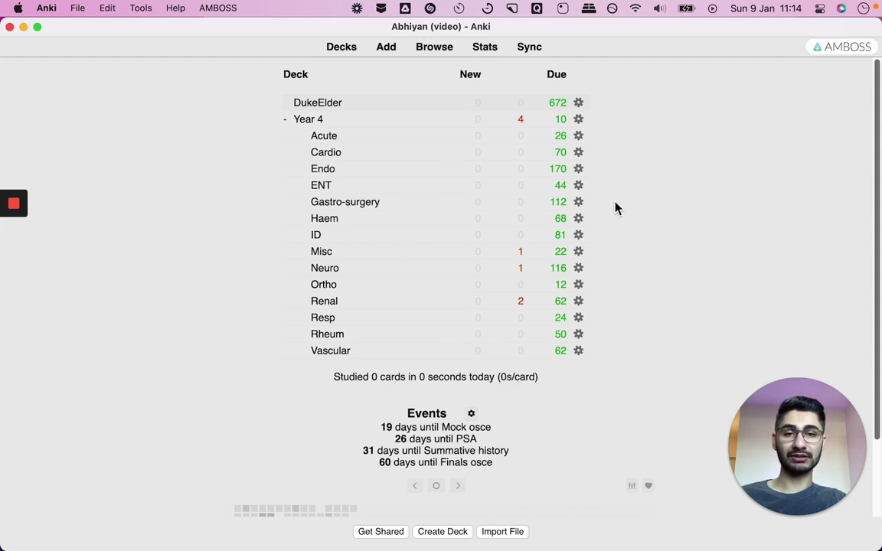
# - Open the DukeElder deck's overview and start studying it
pyautogui.scroll(-3, 460, 428)
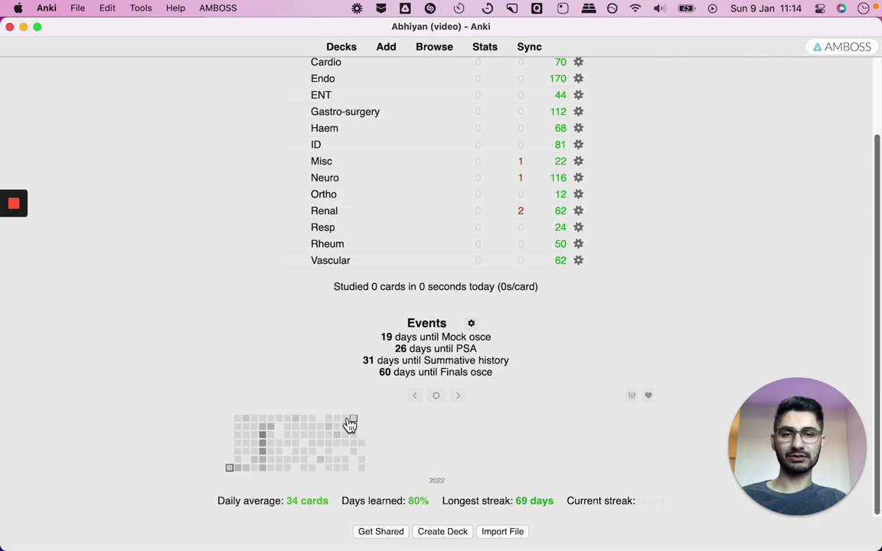
pyautogui.scroll(3, 333, 422)
pyautogui.click(334, 100)
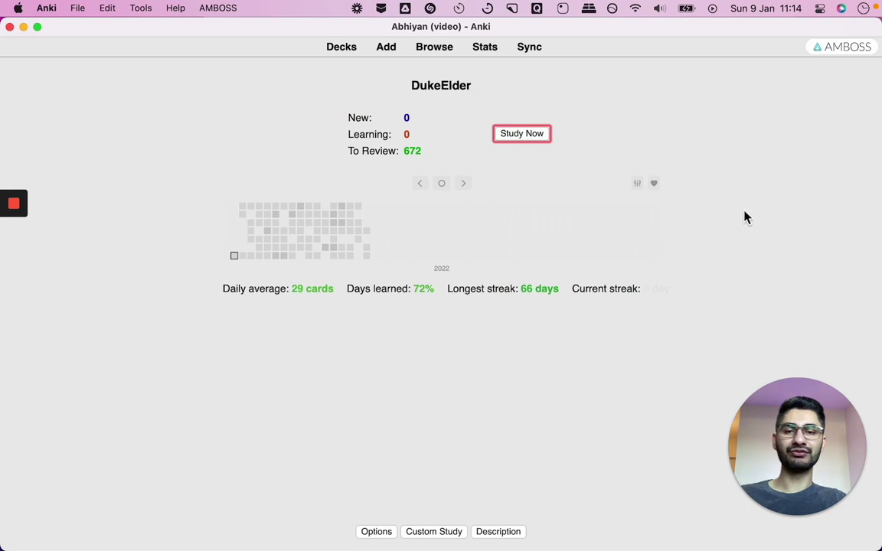
pyautogui.press('s')
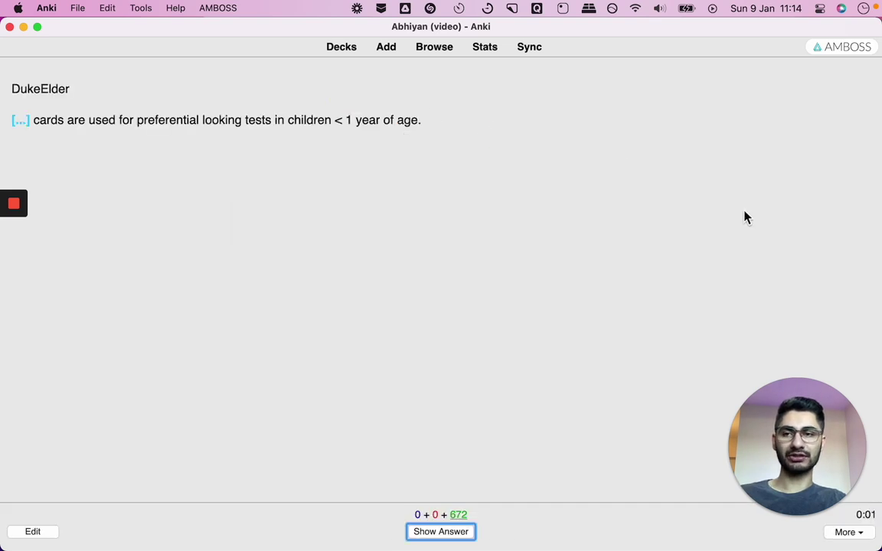
# - Pass the Keeler card and reveal the sickle cell retinopathy card's answer, HbAS (trait)
pyautogui.press('space')
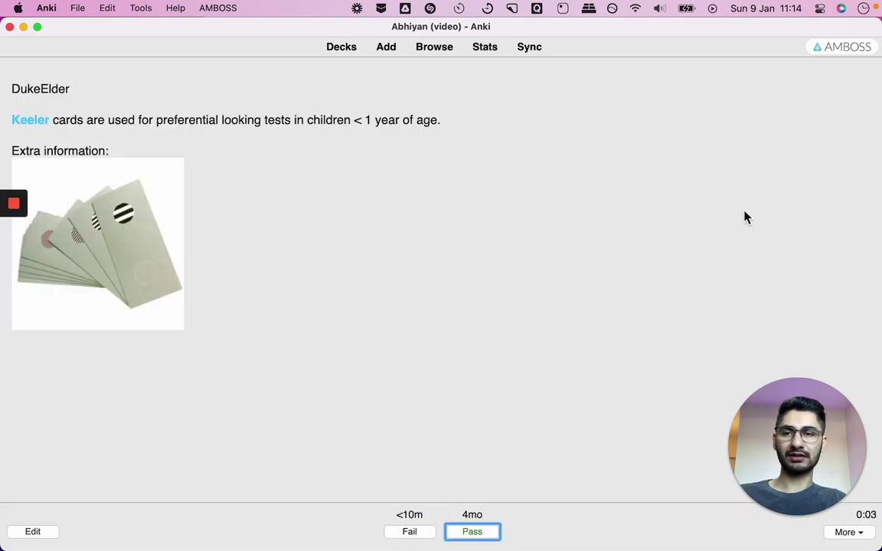
pyautogui.press('space')
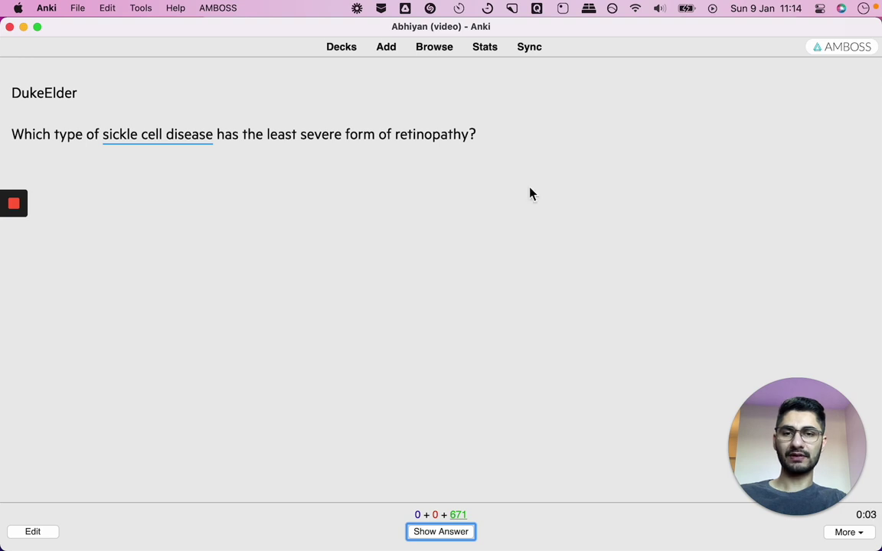
pyautogui.press('space')
pyautogui.scroll(-10, 559, 232)
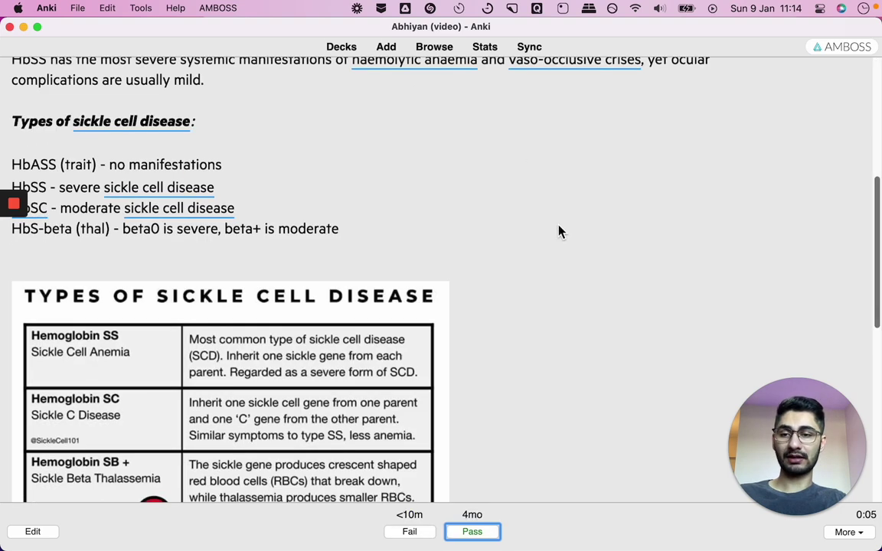
pyautogui.scroll(10, 559, 232)
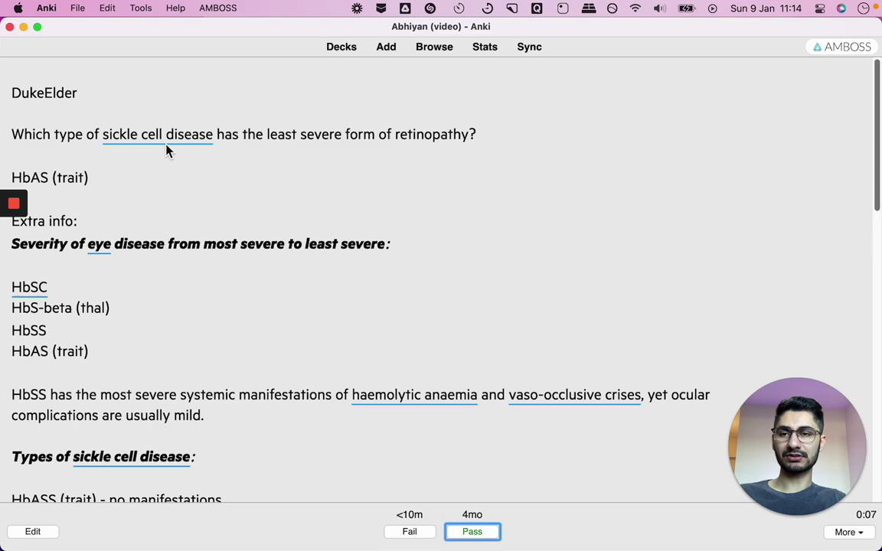
pyautogui.moveTo(162, 141)
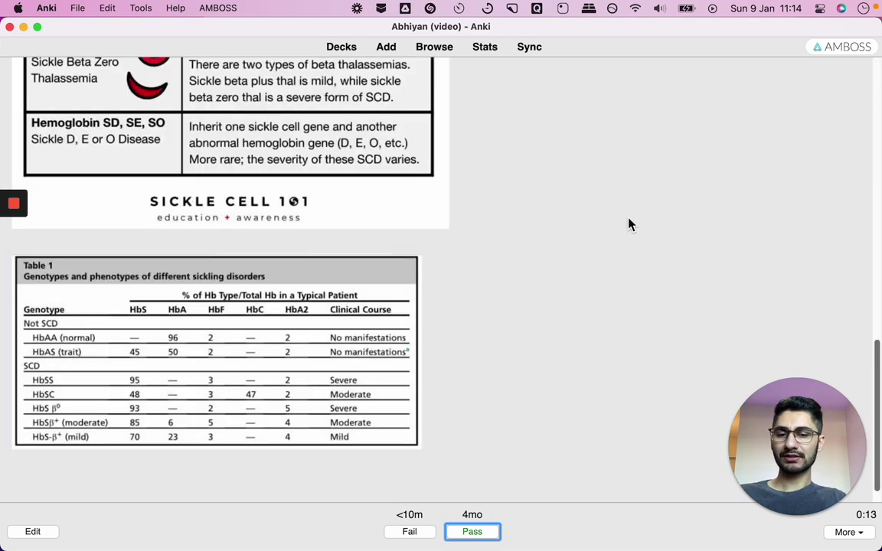
pyautogui.scroll(10, 628, 223)
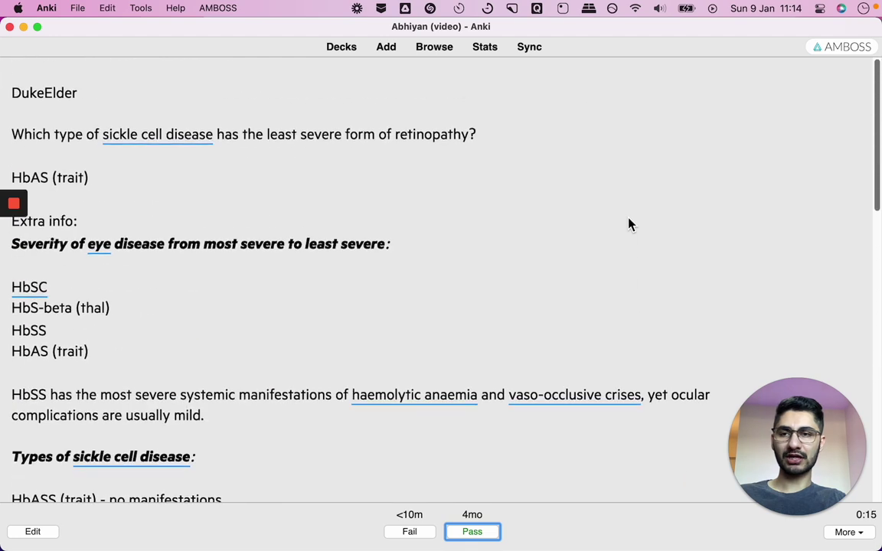
pyautogui.scroll(-5, 628, 223)
pyautogui.scroll(5, 628, 225)
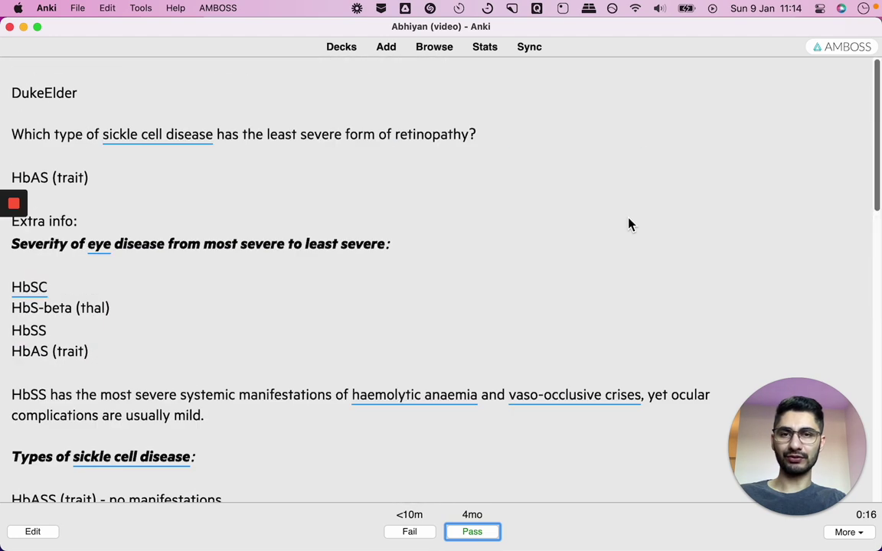
# - In the card browser, filter by red, orange, green, turquoise, pink, then purple flags
pyautogui.click(449, 52)
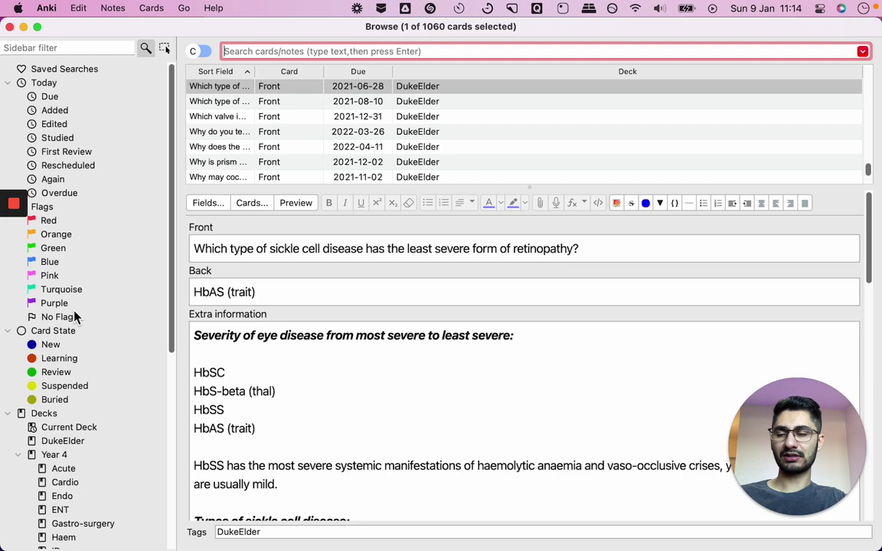
pyautogui.click(65, 220)
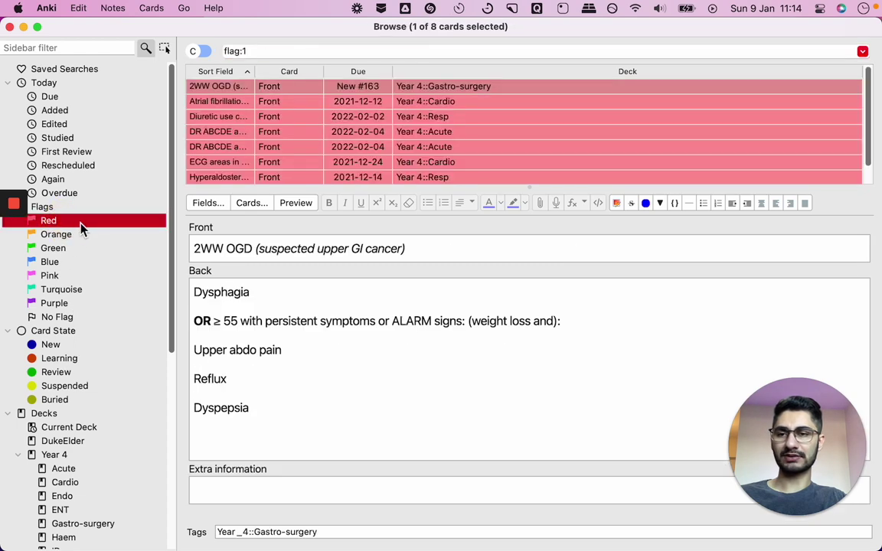
pyautogui.click(82, 235)
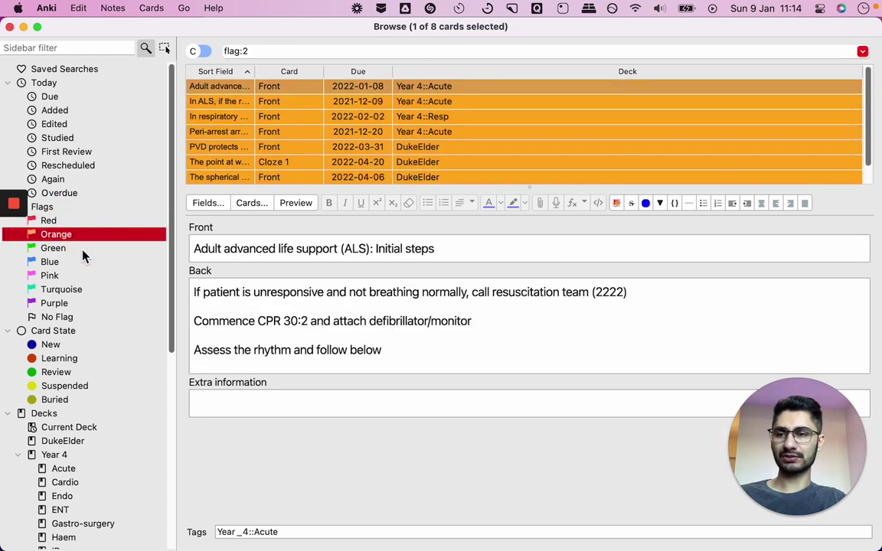
pyautogui.click(82, 251)
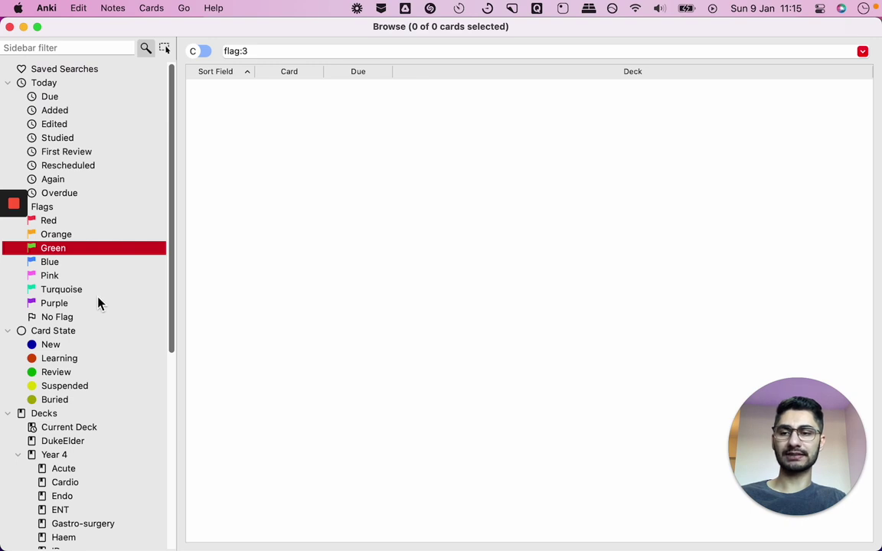
pyautogui.click(75, 291)
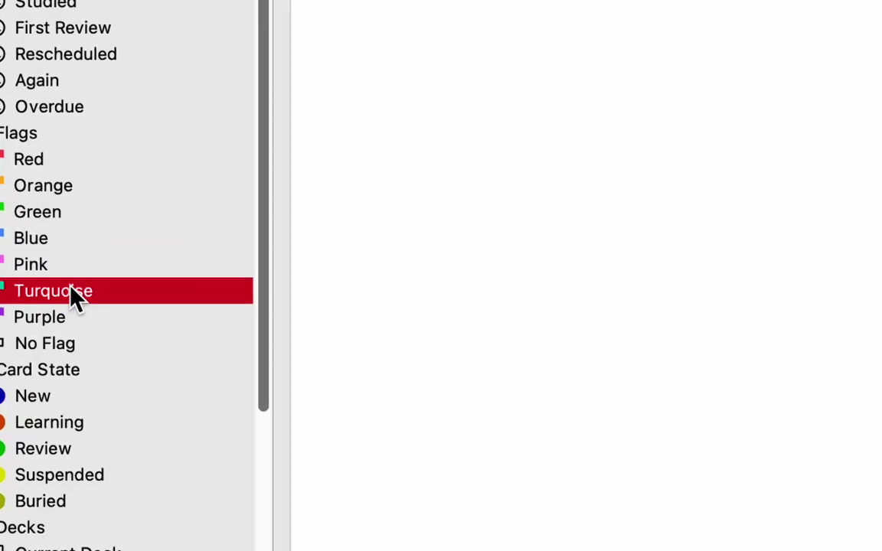
pyautogui.click(25, 265)
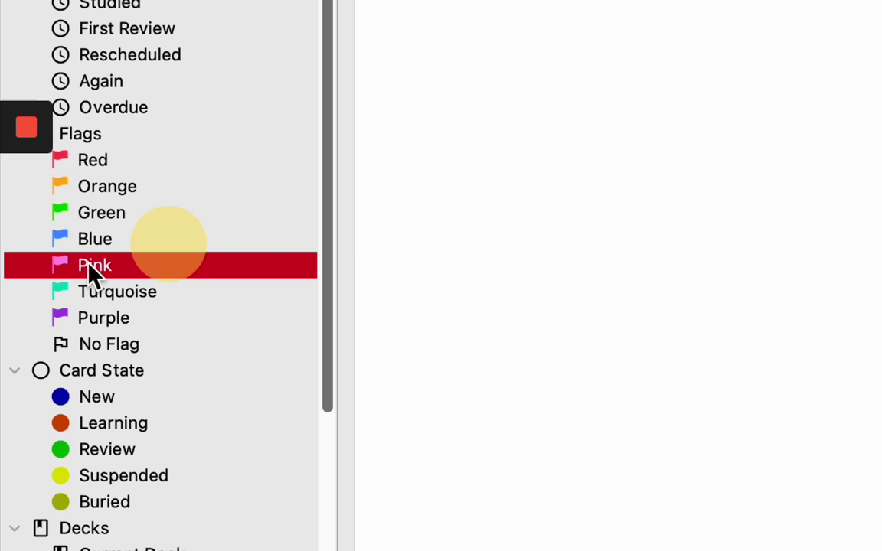
pyautogui.click(137, 292)
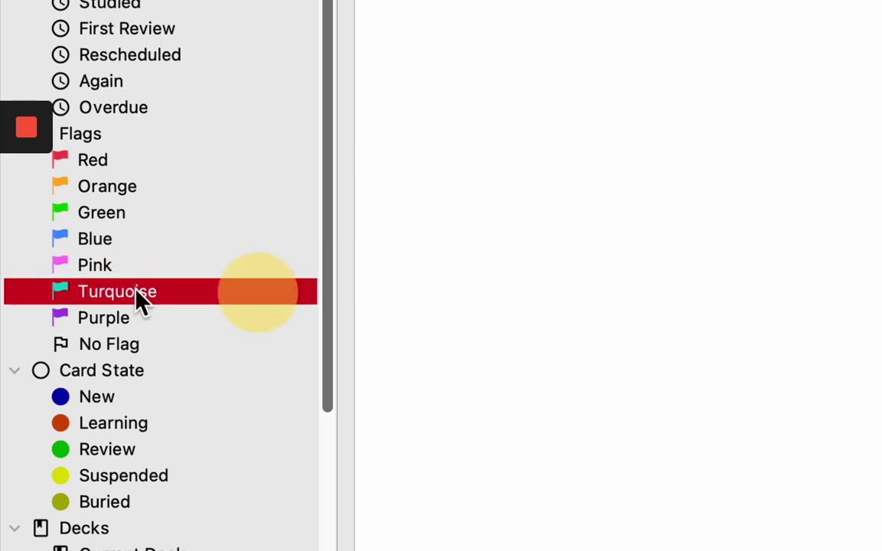
pyautogui.click(168, 319)
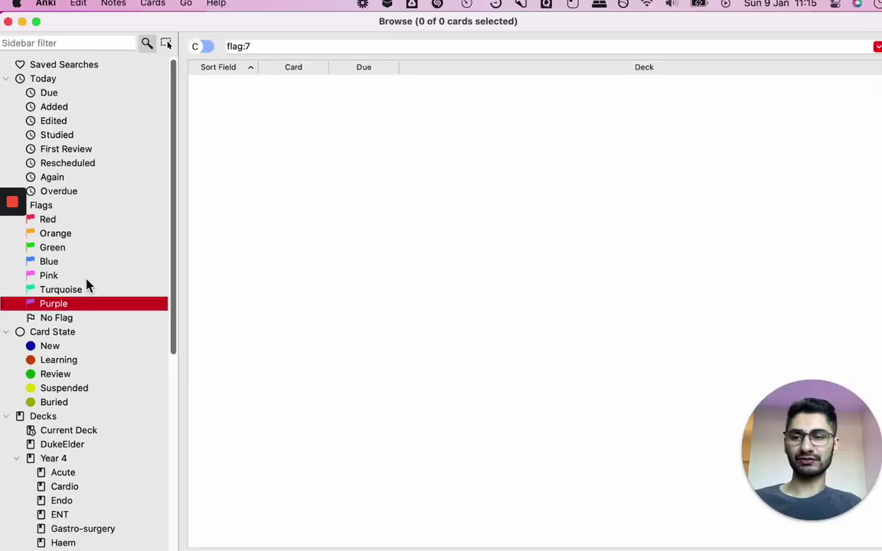
pyautogui.scroll(-5, 69, 282)
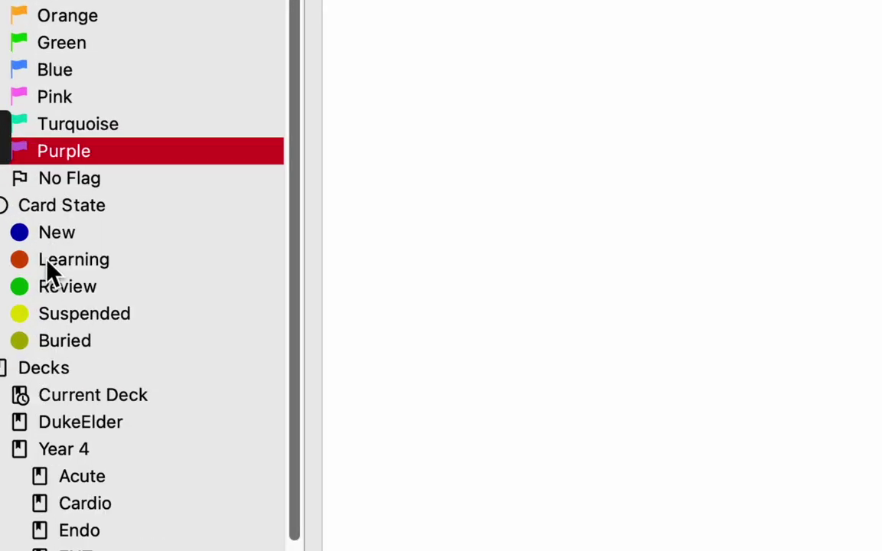
# - Filter the browser by card state: New, Learning, Review, Suspended, then Buried
pyautogui.click(71, 236)
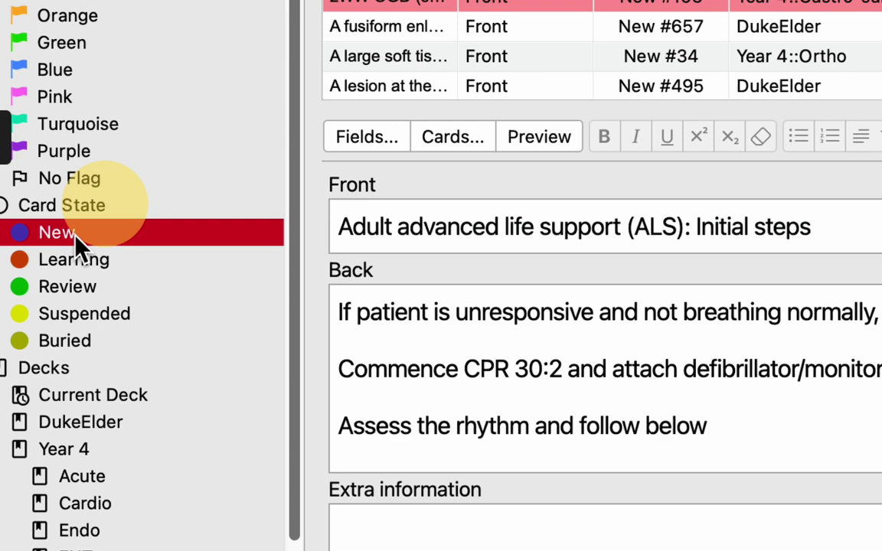
pyautogui.click(73, 262)
pyautogui.click(73, 288)
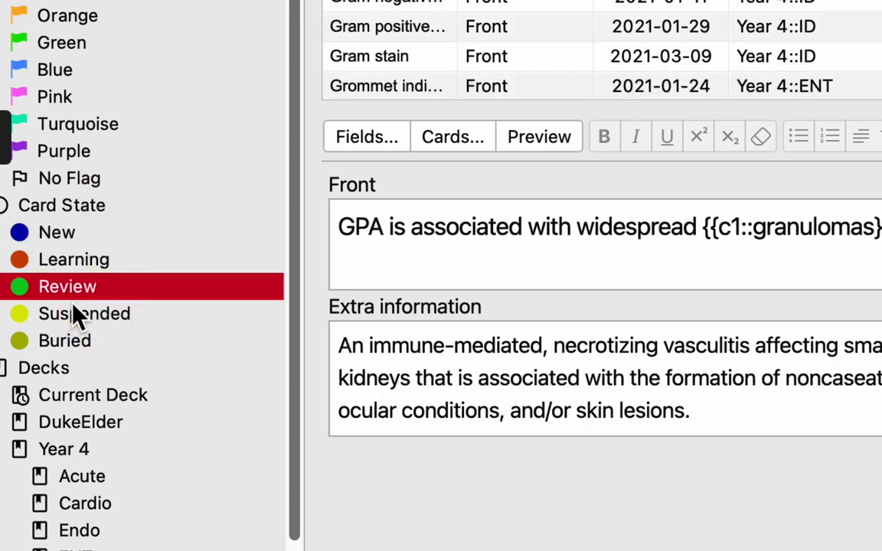
pyautogui.click(74, 312)
pyautogui.click(78, 339)
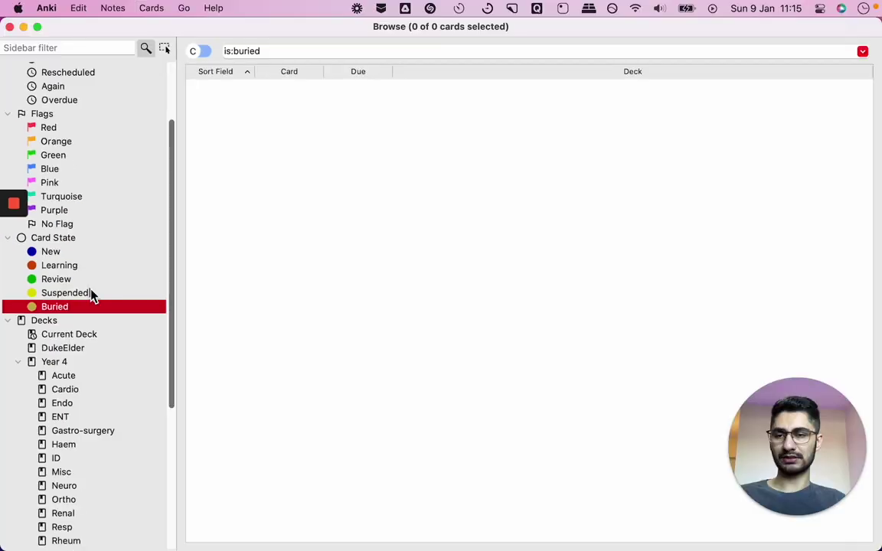
pyautogui.scroll(-3, 90, 295)
pyautogui.scroll(6, 91, 295)
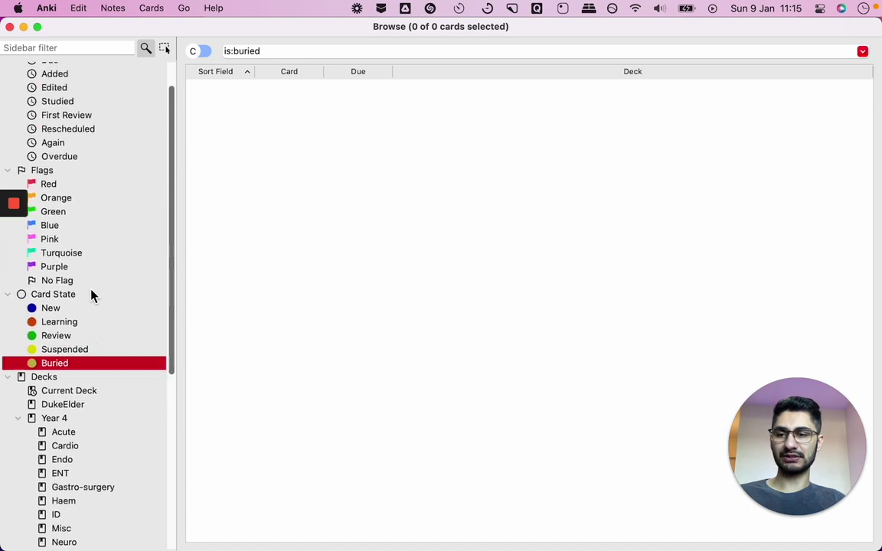
pyautogui.scroll(-5, 90, 296)
pyautogui.scroll(2, 35, 303)
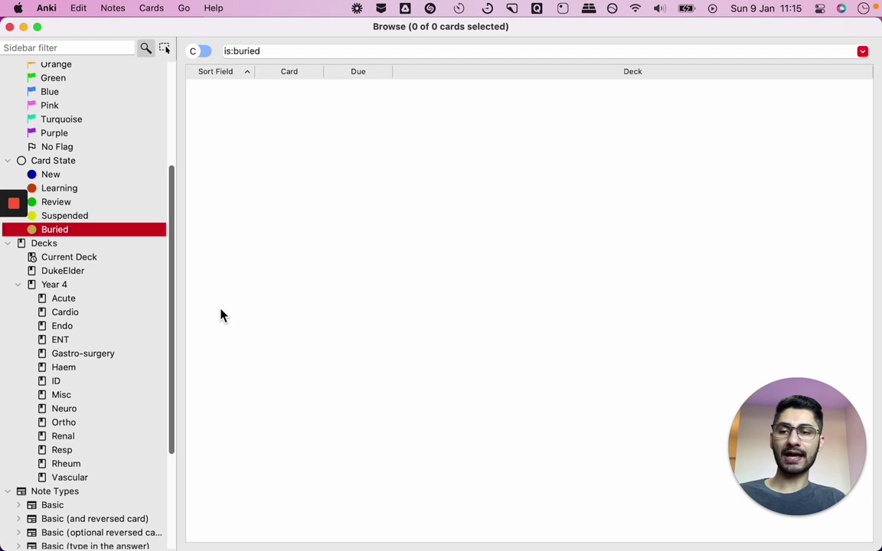
# - Browse the Year 4 deck's cards, ending on its Acute subdeck
pyautogui.click(62, 301)
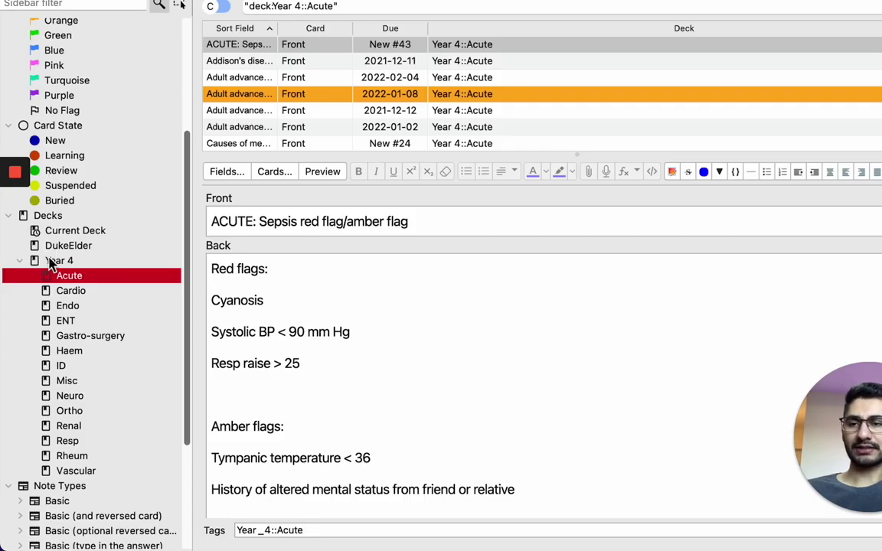
pyautogui.click(59, 262)
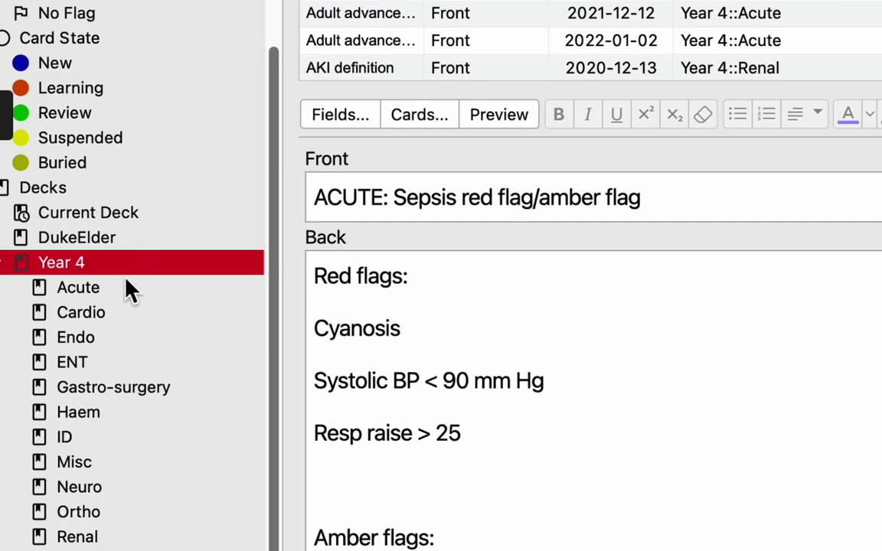
pyautogui.click(131, 289)
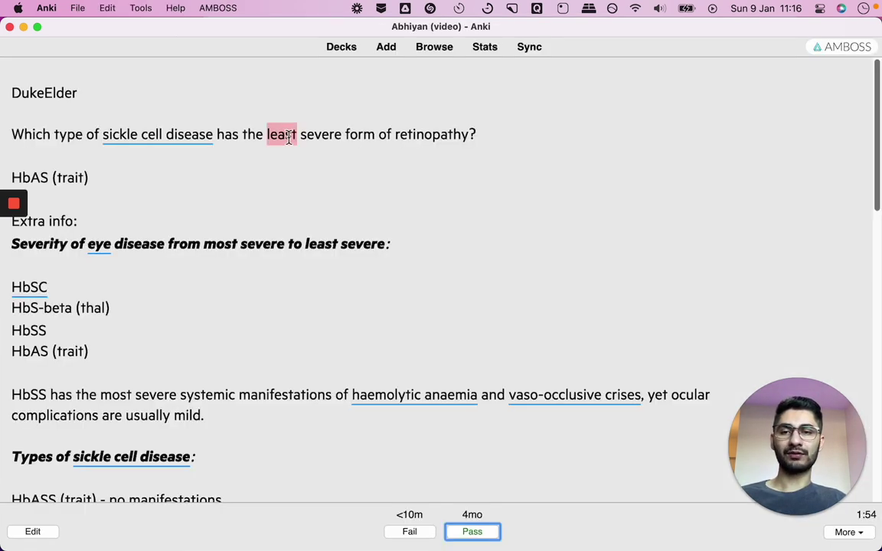
# - Select the words 'retinopathy' and 'severe' in the sickle cell card's question
pyautogui.doubleClick(417, 133)
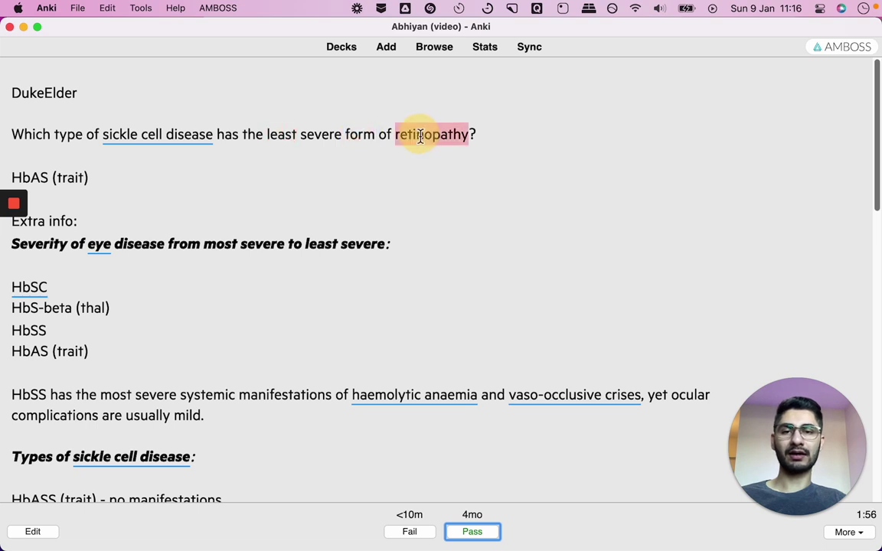
pyautogui.doubleClick(320, 132)
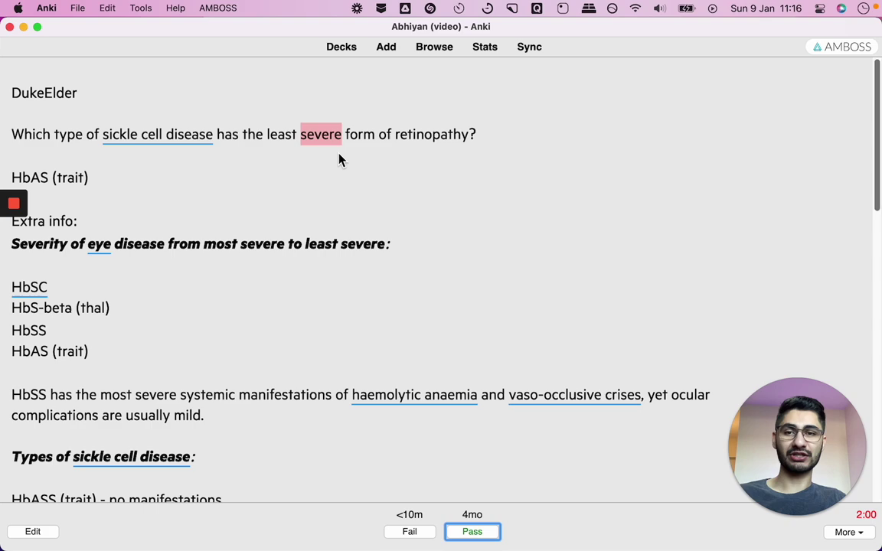
# - Open the browser on the current card and scroll through its list
pyautogui.click(449, 49)
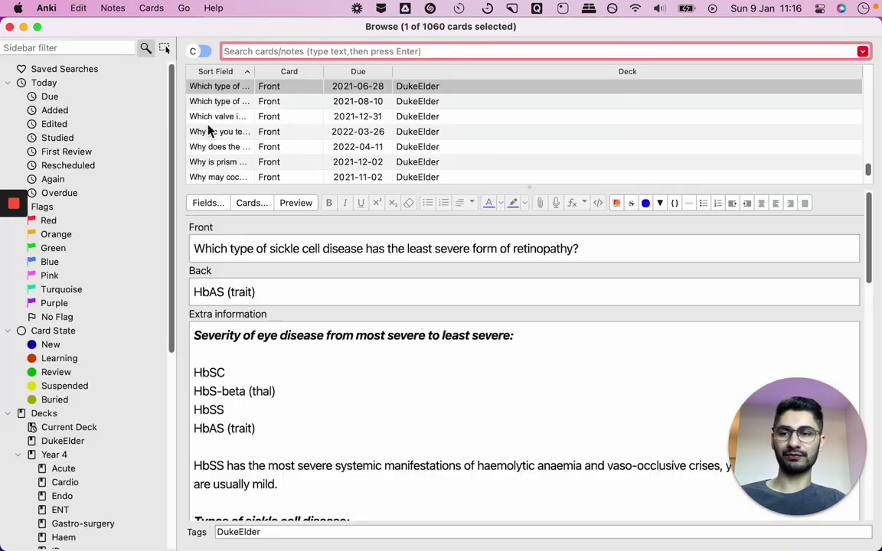
pyautogui.scroll(-1, 142, 246)
pyautogui.scroll(-5, 141, 247)
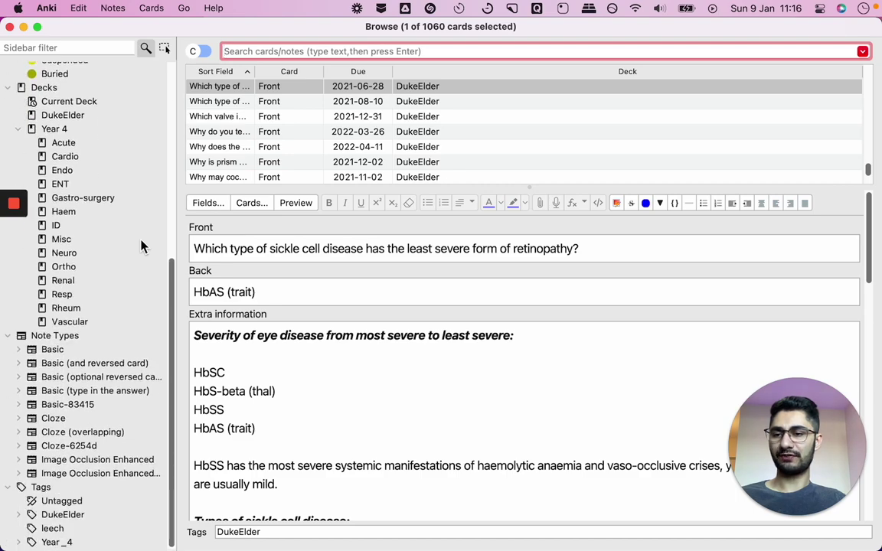
pyautogui.scroll(8, 141, 246)
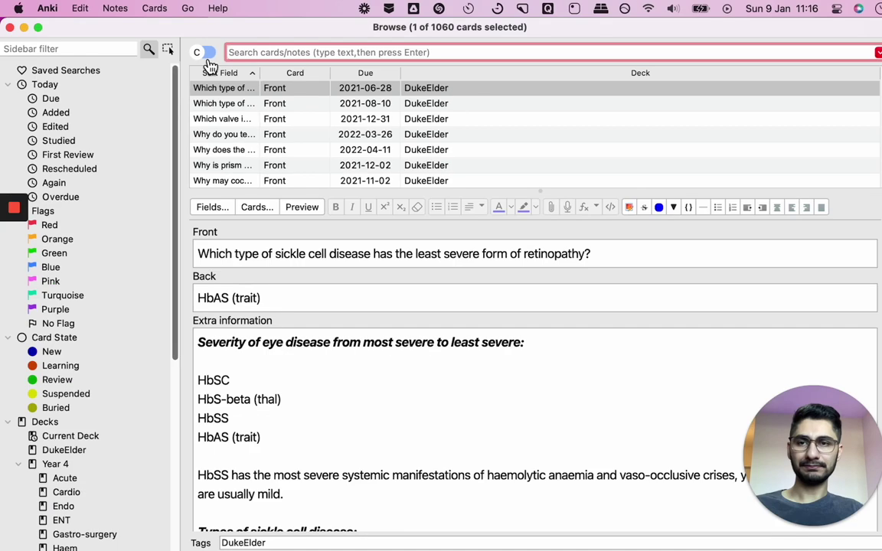
# - Toggle the browser several times between listing notes and listing cards
pyautogui.click(215, 52)
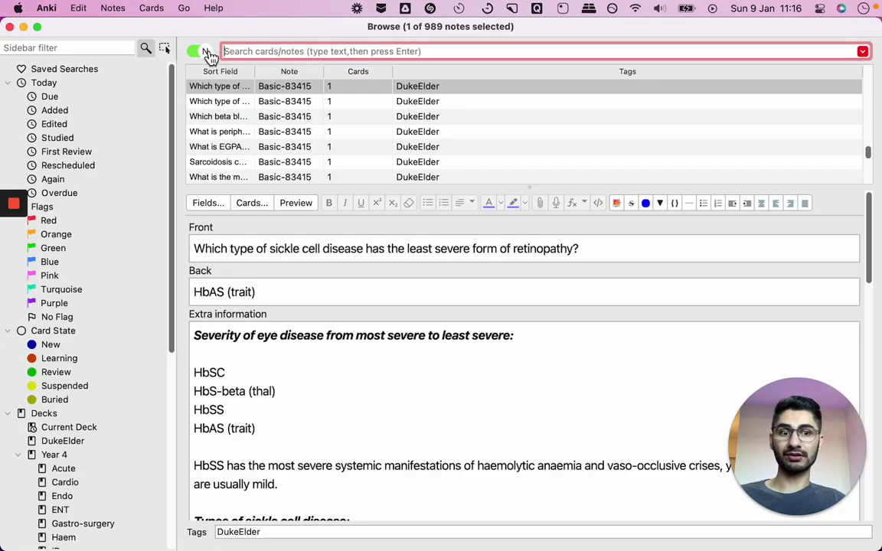
pyautogui.click(208, 56)
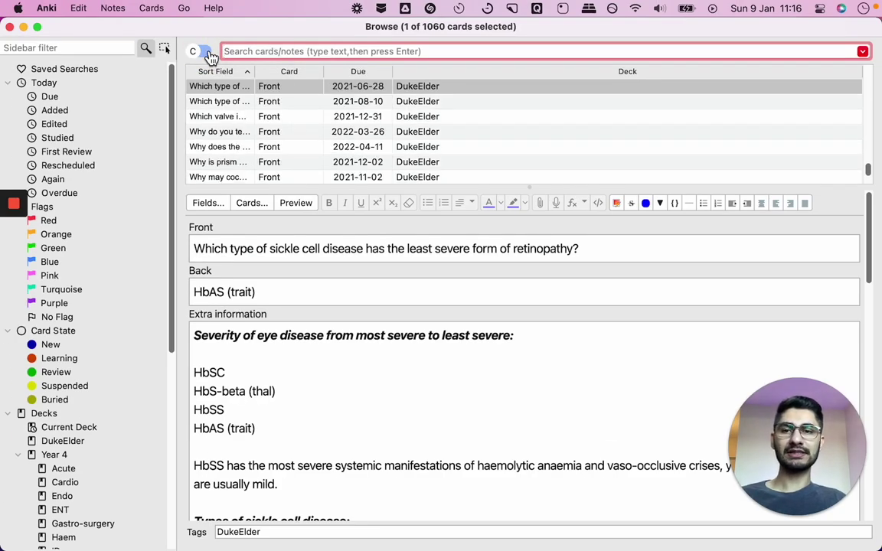
pyautogui.scroll(-1, 281, 111)
pyautogui.scroll(-10, 281, 111)
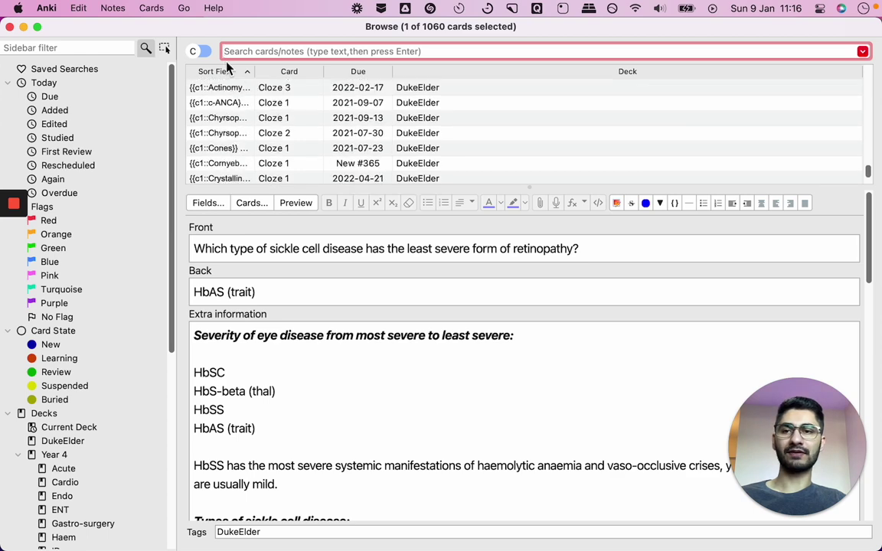
pyautogui.click(203, 54)
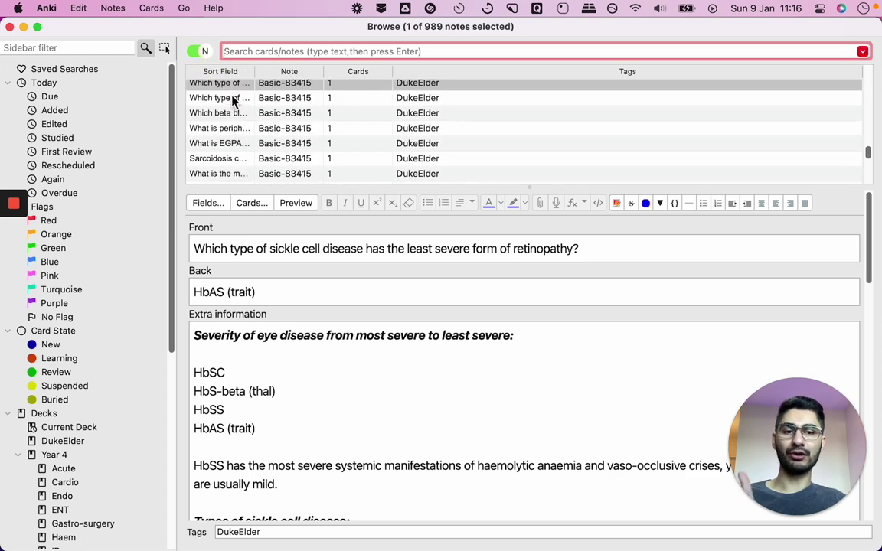
pyautogui.scroll(-1, 233, 99)
pyautogui.scroll(5, 222, 96)
pyautogui.click(204, 52)
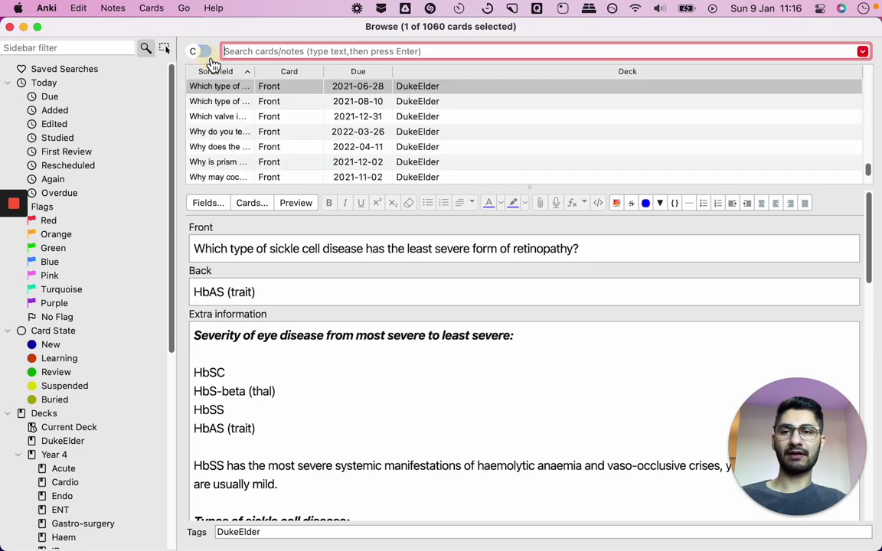
# - Look at the Freshwater snail cloze cards, then leave the browser in card mode showing 1060 cards
pyautogui.click(218, 101)
pyautogui.scroll(-5, 220, 115)
pyautogui.click(223, 123)
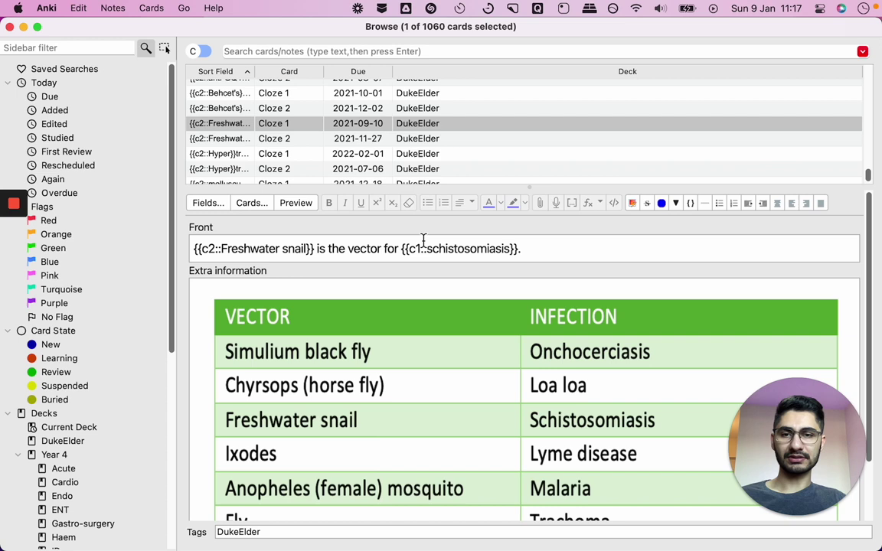
pyautogui.click(203, 52)
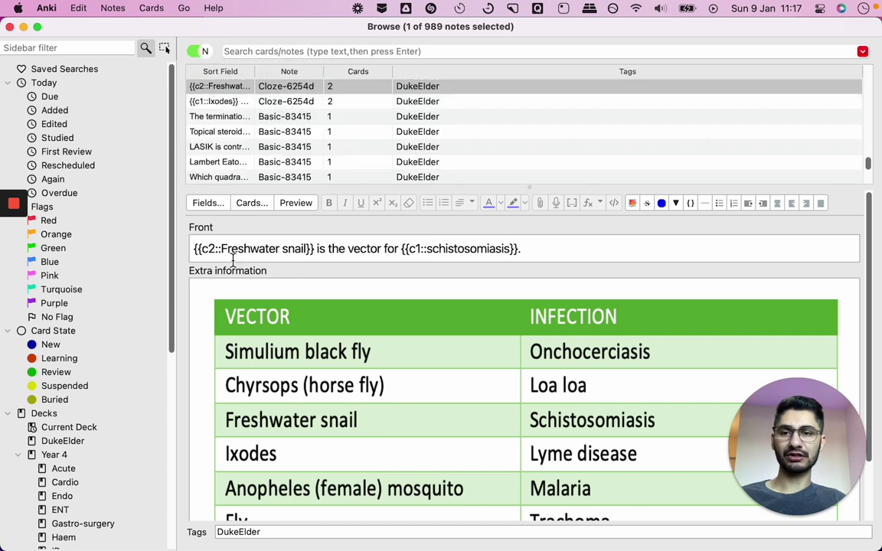
pyautogui.scroll(2, 253, 138)
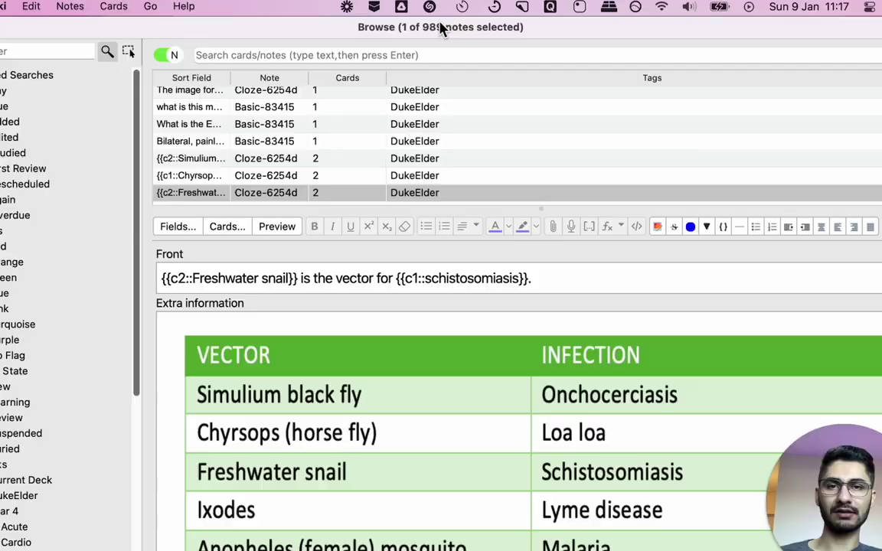
pyautogui.click(330, 51)
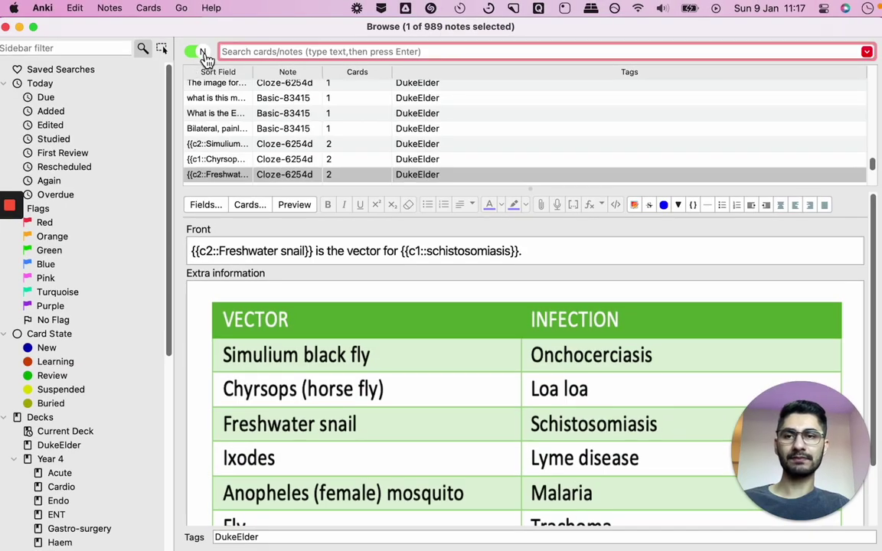
pyautogui.click(203, 52)
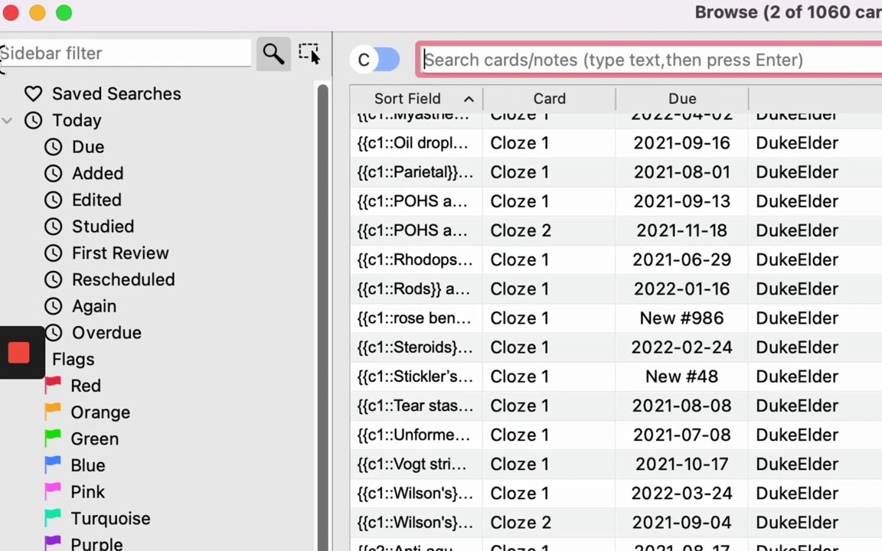
# - Filter the sidebar tree by 'red', then clear the filter again
pyautogui.click(161, 55)
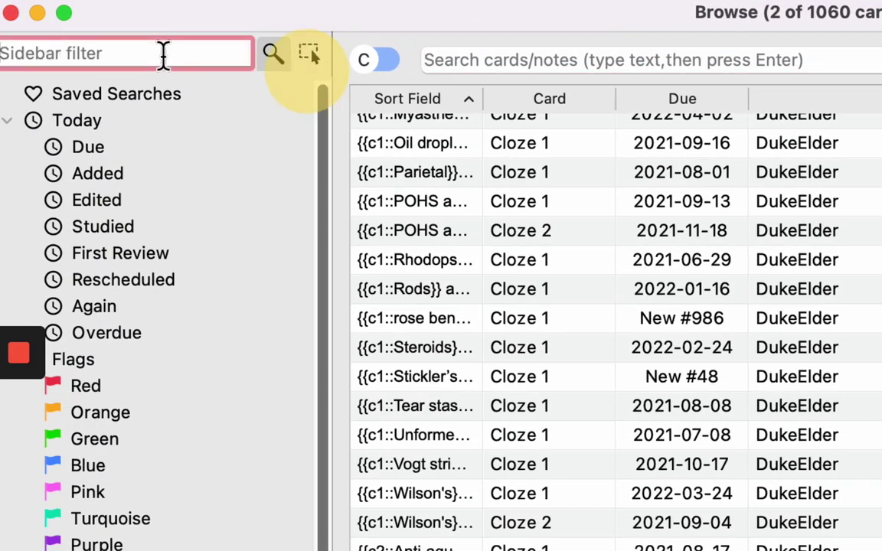
pyautogui.write('red')
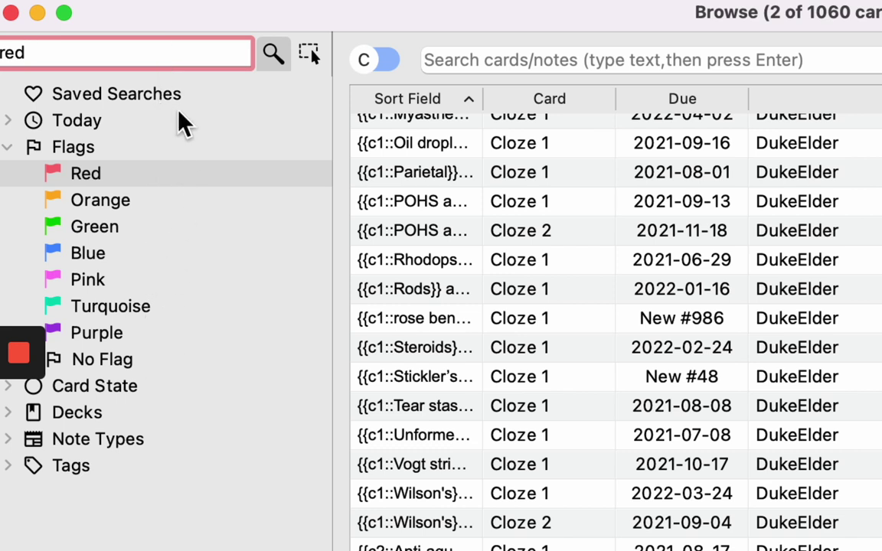
pyautogui.doubleClick(181, 54)
pyautogui.press('BackSpace')
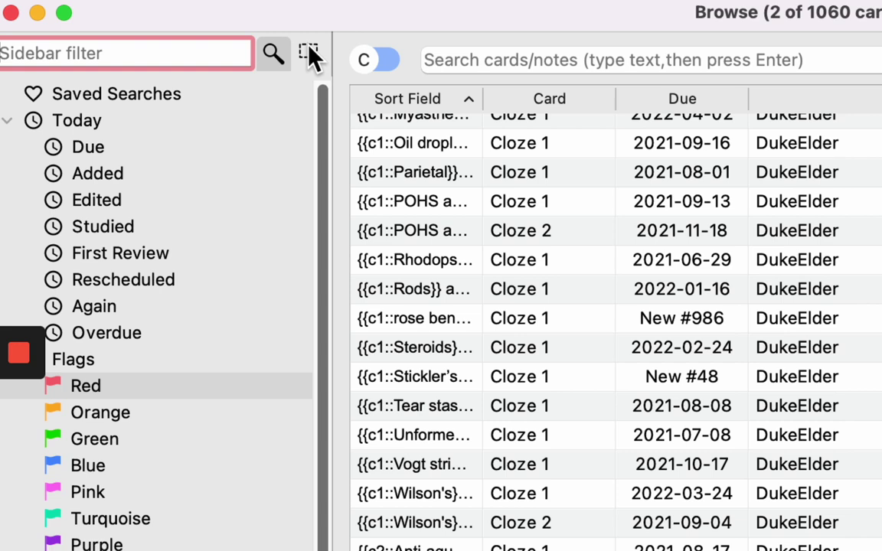
# - Turn on sidebar selection mode and select the cloze cards from Parietal to Steroids
pyautogui.click(310, 54)
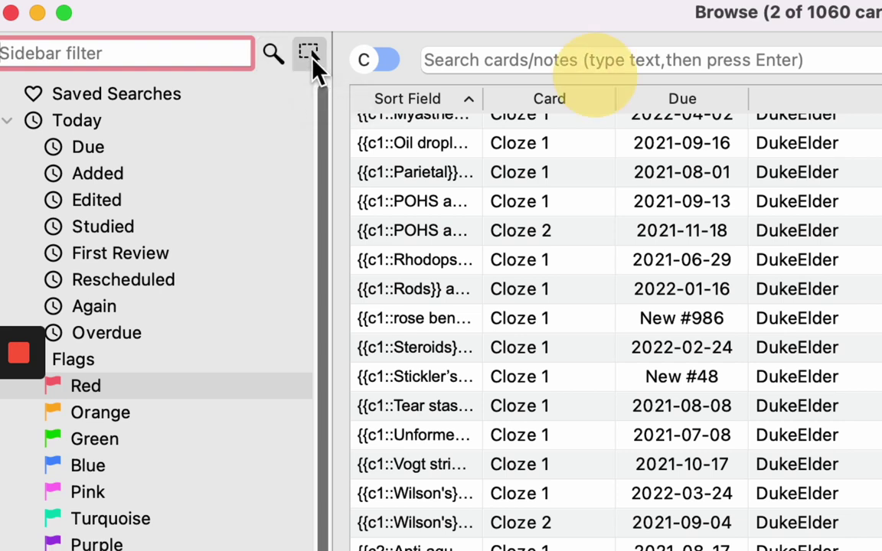
pyautogui.moveTo(448, 143); pyautogui.dragTo(466, 377)
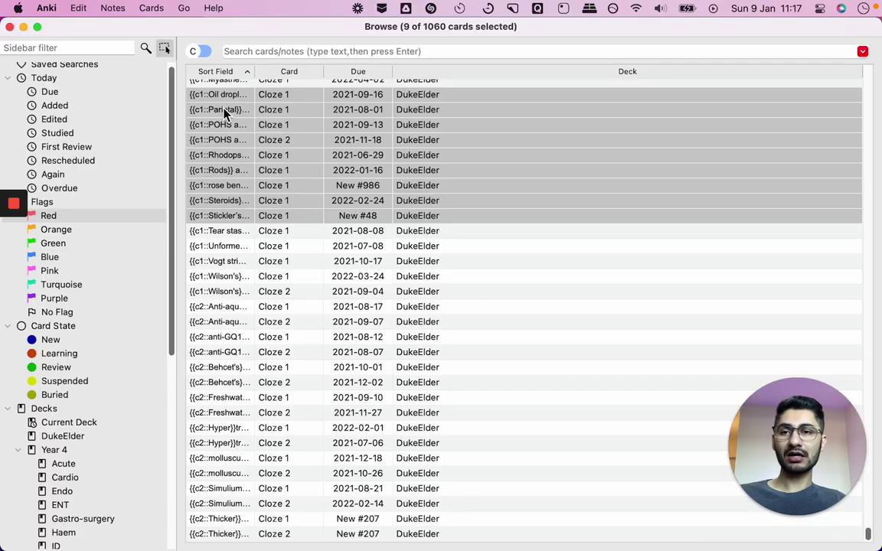
pyautogui.moveTo(228, 99); pyautogui.dragTo(201, 157)
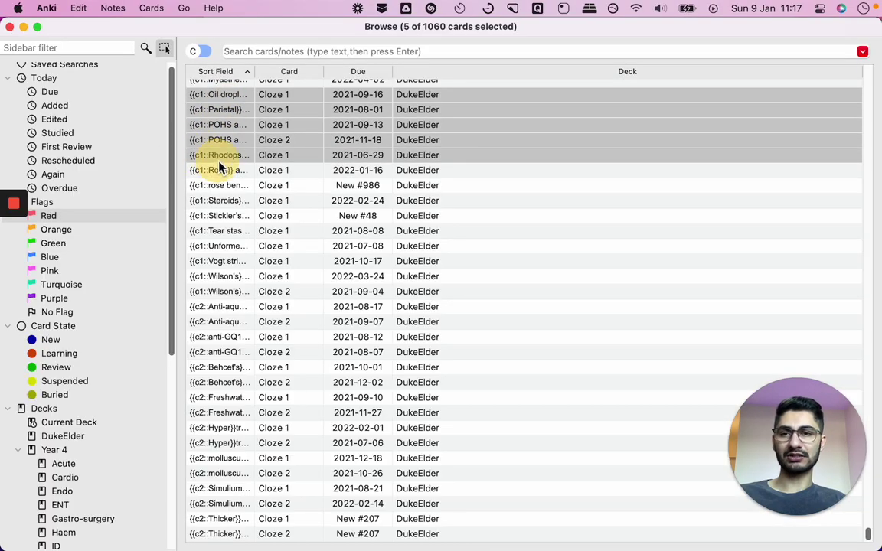
pyautogui.moveTo(351, 111); pyautogui.dragTo(389, 204)
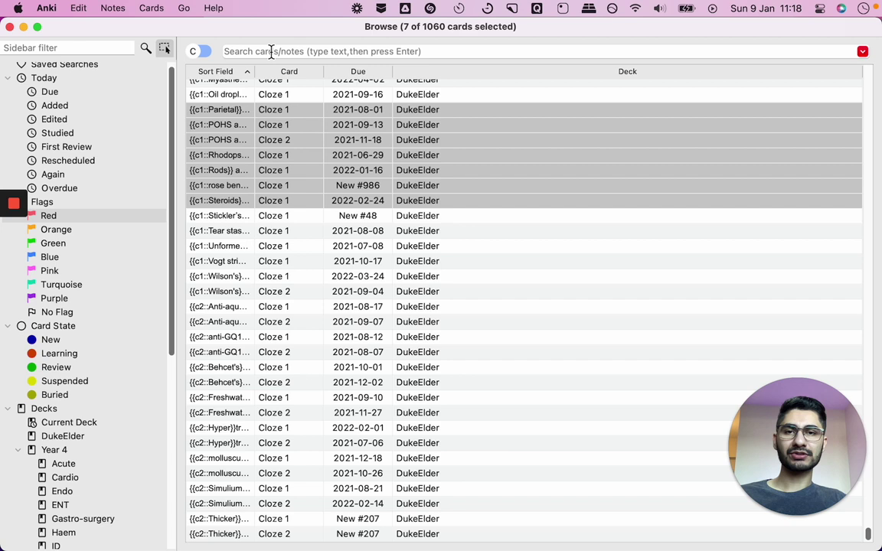
# - Check recent searches, then search the browser for 'wilson' to list its 15 cards
pyautogui.click(863, 51)
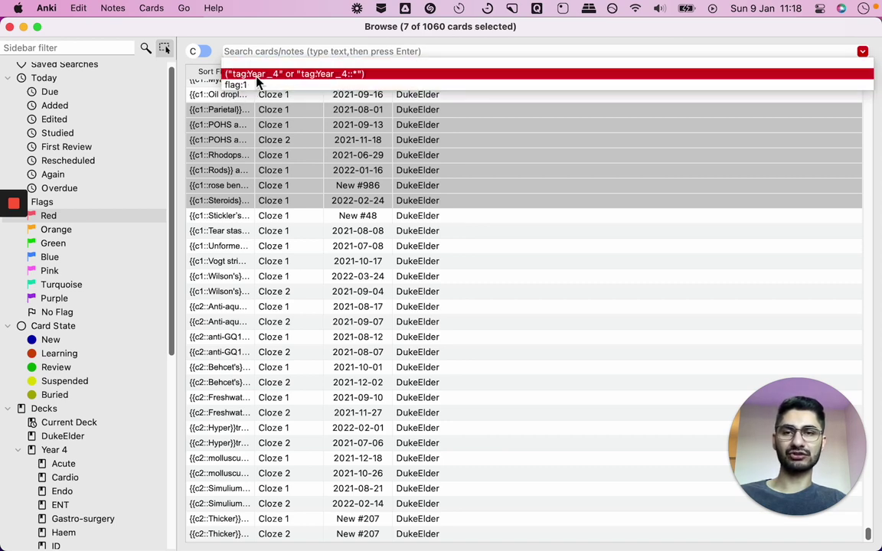
pyautogui.click(249, 51)
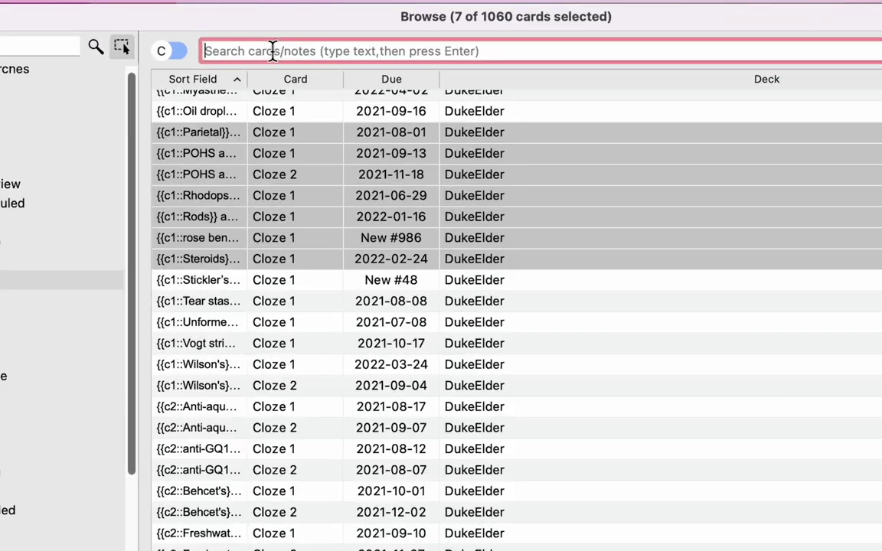
pyautogui.write('wilson')
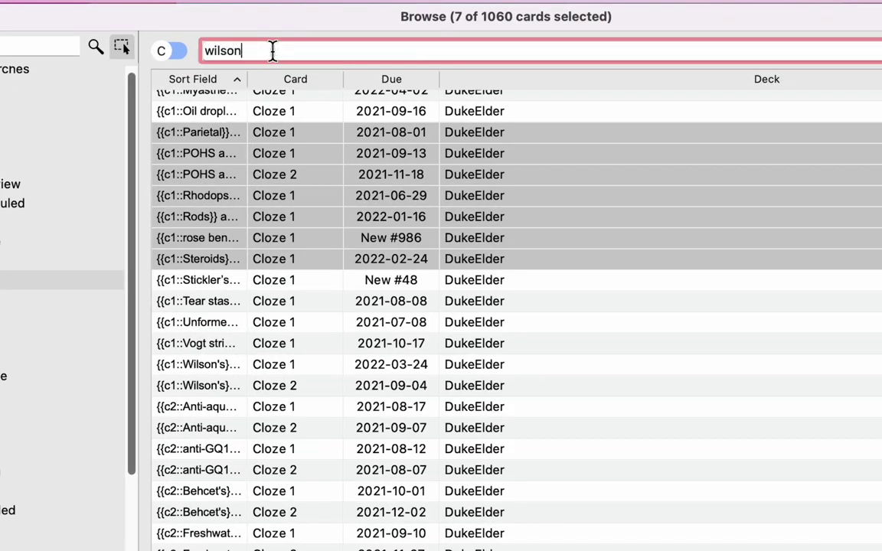
pyautogui.press('Return')
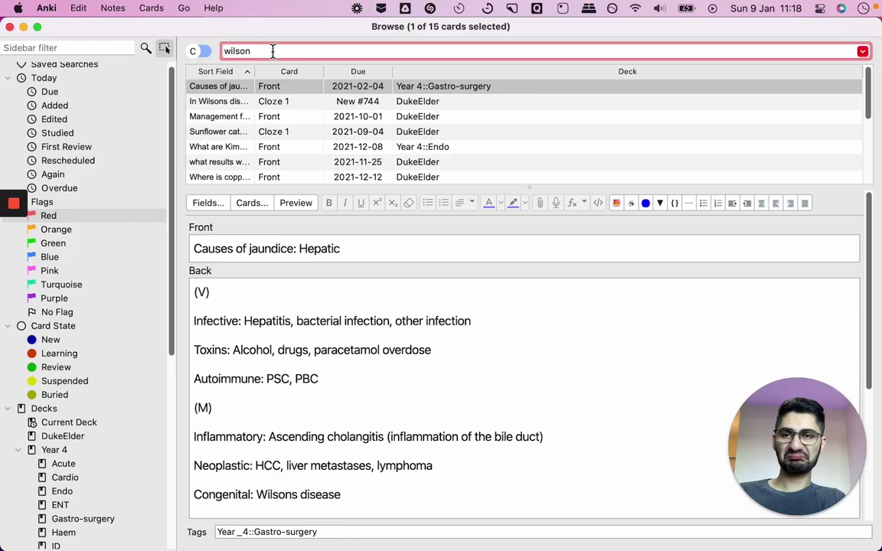
pyautogui.scroll(-1, 285, 181)
pyautogui.scroll(1, 285, 186)
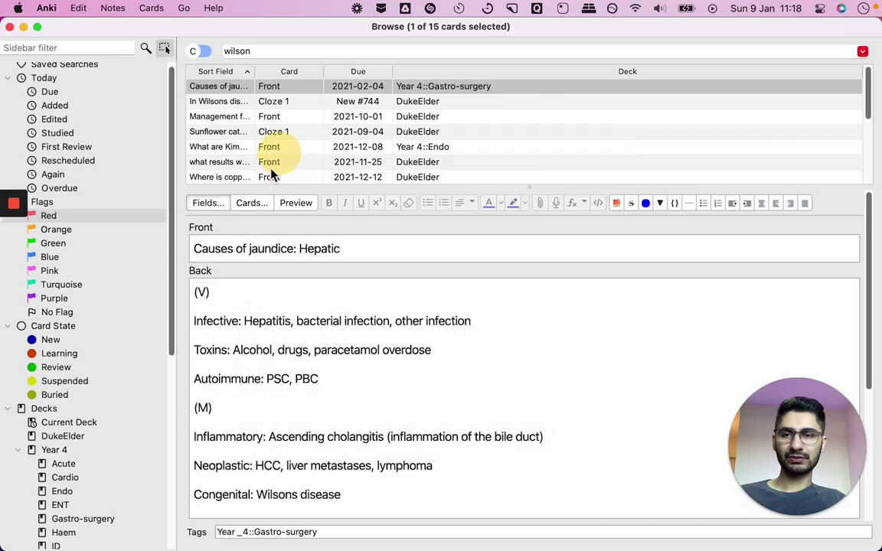
# - Inspect the Hepatic note's card templates and card preview, closing both windows
pyautogui.click(253, 204)
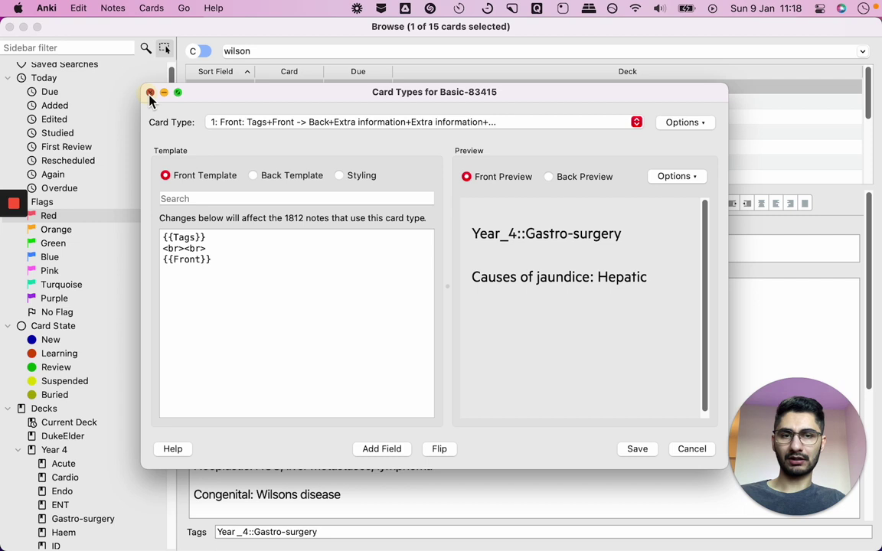
pyautogui.click(152, 93)
pyautogui.click(297, 203)
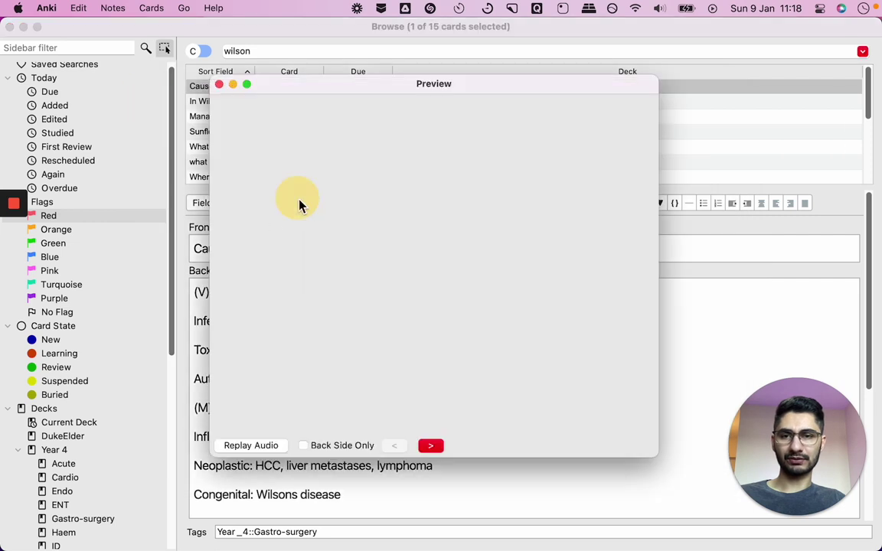
pyautogui.click(219, 85)
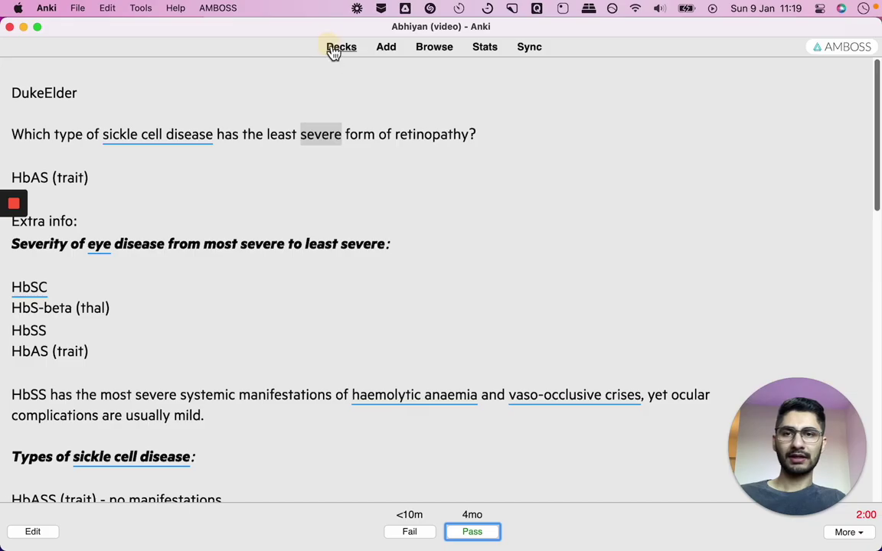
# - Open the DukeElder deck options and view the New cards/day help text
pyautogui.click(337, 47)
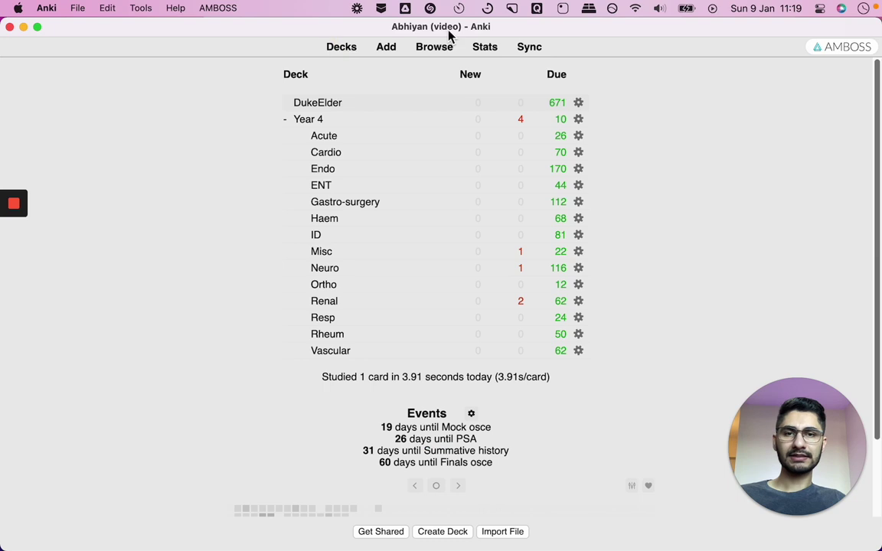
pyautogui.click(578, 103)
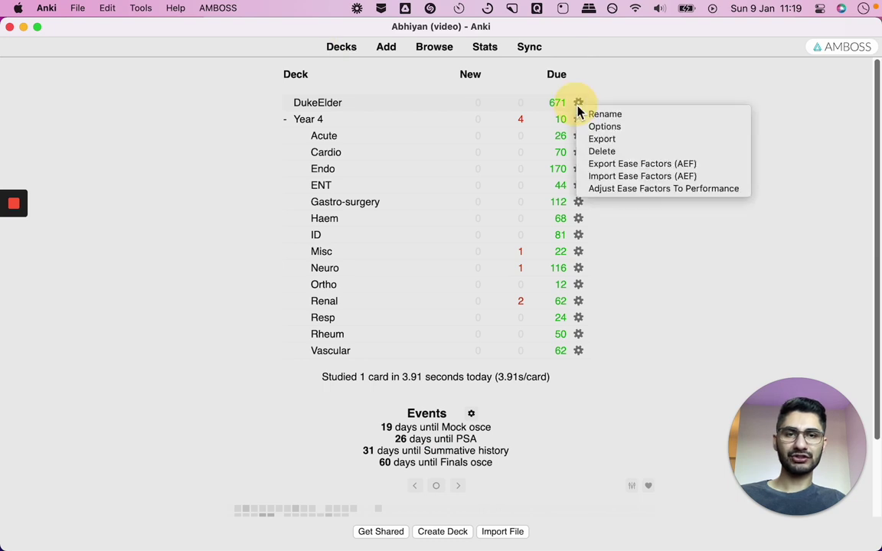
pyautogui.click(619, 133)
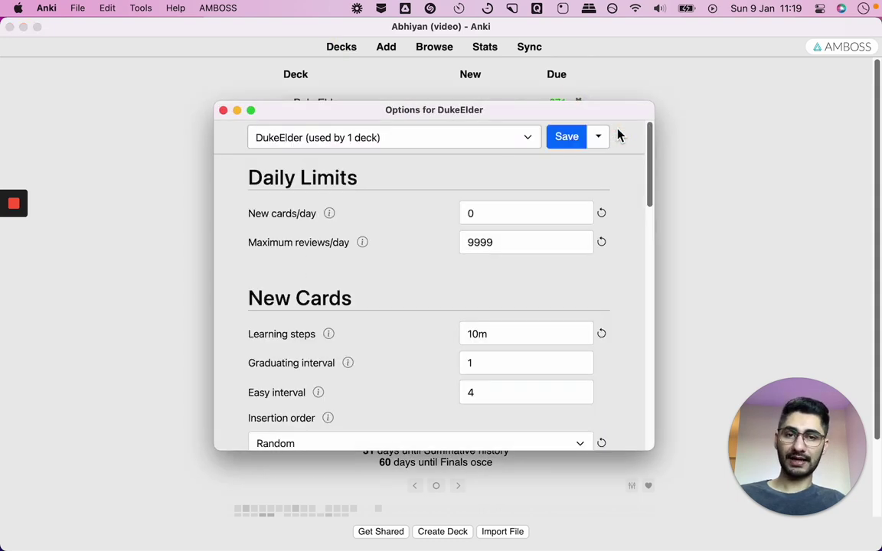
pyautogui.click(617, 124)
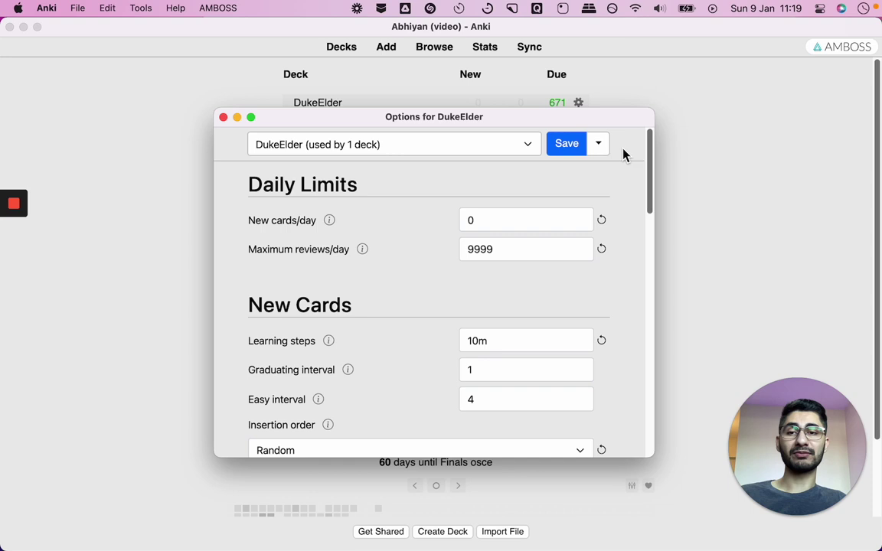
pyautogui.scroll(-1, 545, 315)
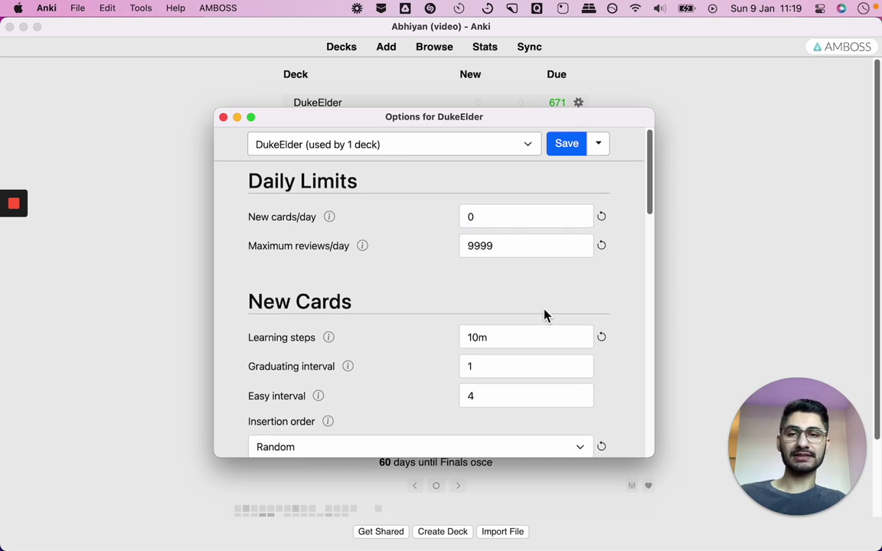
pyautogui.scroll(1, 545, 315)
pyautogui.scroll(-3, 429, 211)
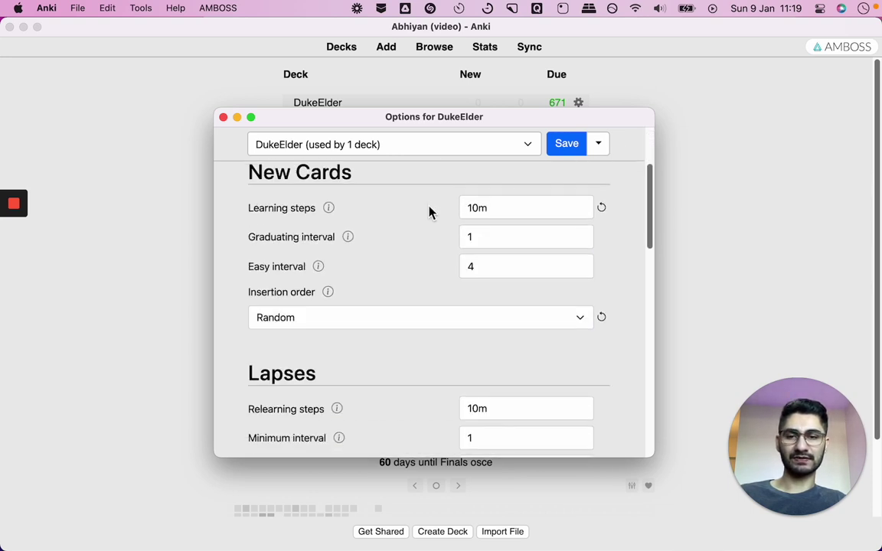
pyautogui.scroll(3, 429, 212)
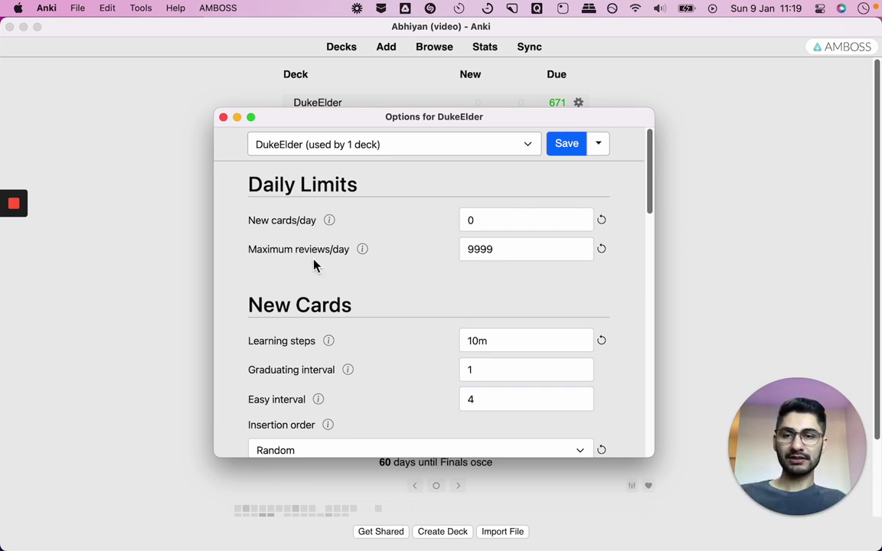
pyautogui.moveTo(330, 221)
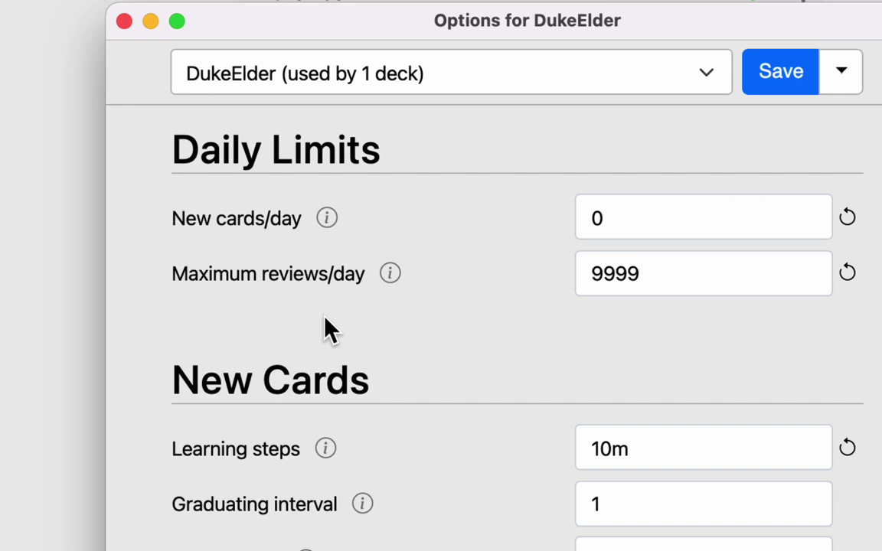
pyautogui.click(328, 219)
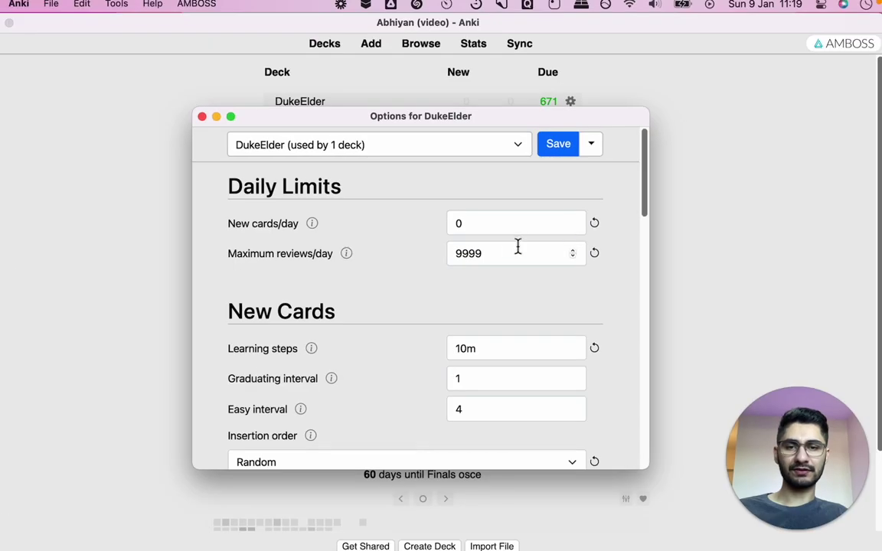
# - Edit the Maximum reviews/day value, then reset it to the default 200
pyautogui.click(390, 282)
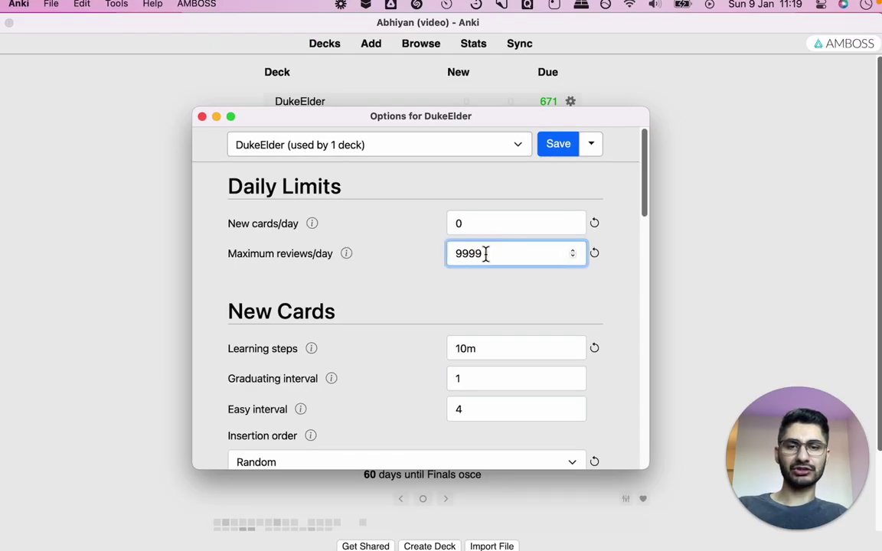
pyautogui.click(477, 252)
pyautogui.write('e')
pyautogui.click(594, 254)
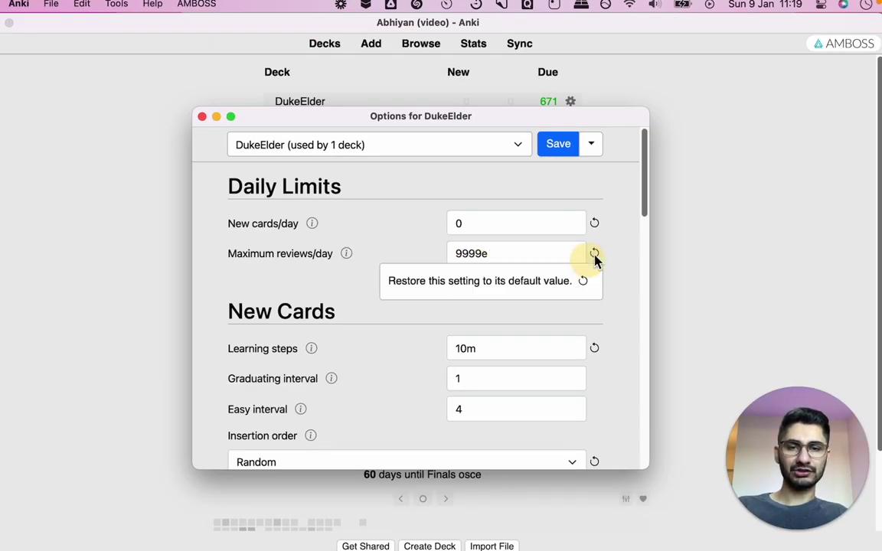
pyautogui.doubleClick(479, 252)
pyautogui.write('3')
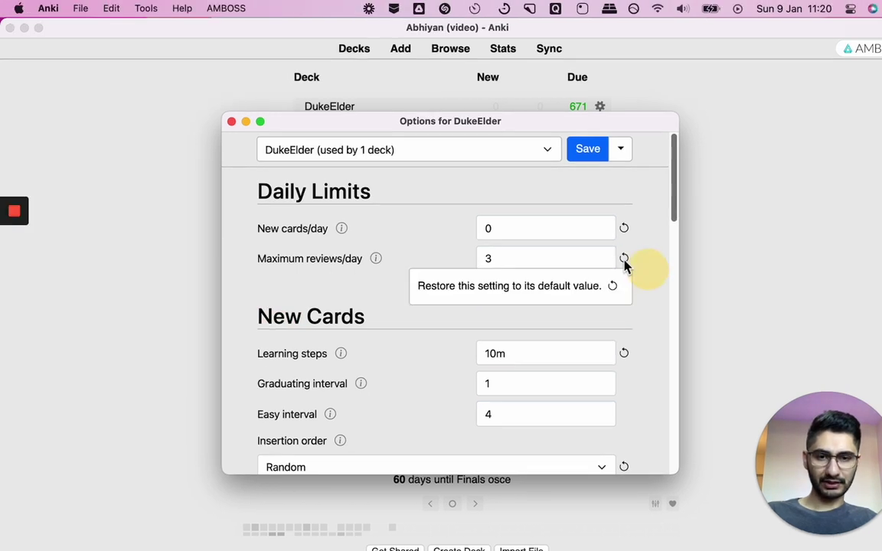
pyautogui.click(624, 261)
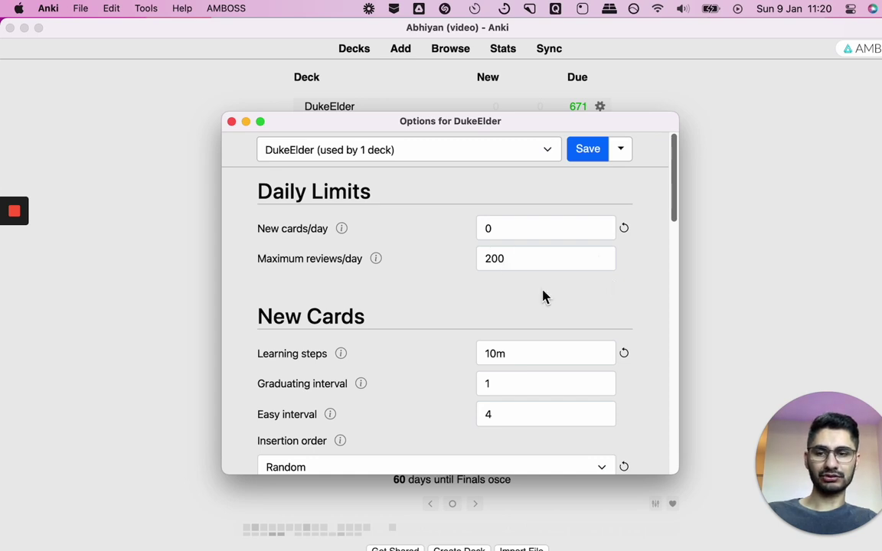
# - Scroll the DukeElder options and check the Insertion order choices, keeping it on Random
pyautogui.scroll(-15, 475, 257)
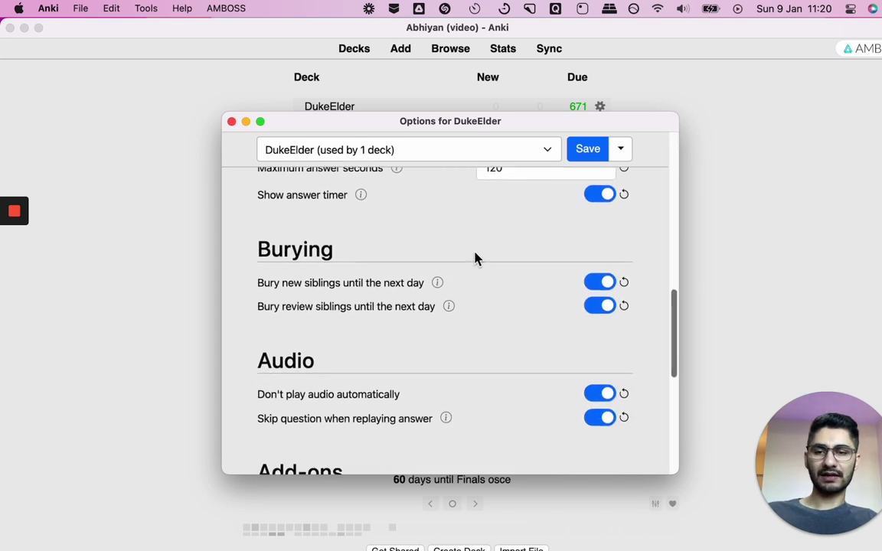
pyautogui.scroll(-5, 474, 258)
pyautogui.scroll(15, 475, 258)
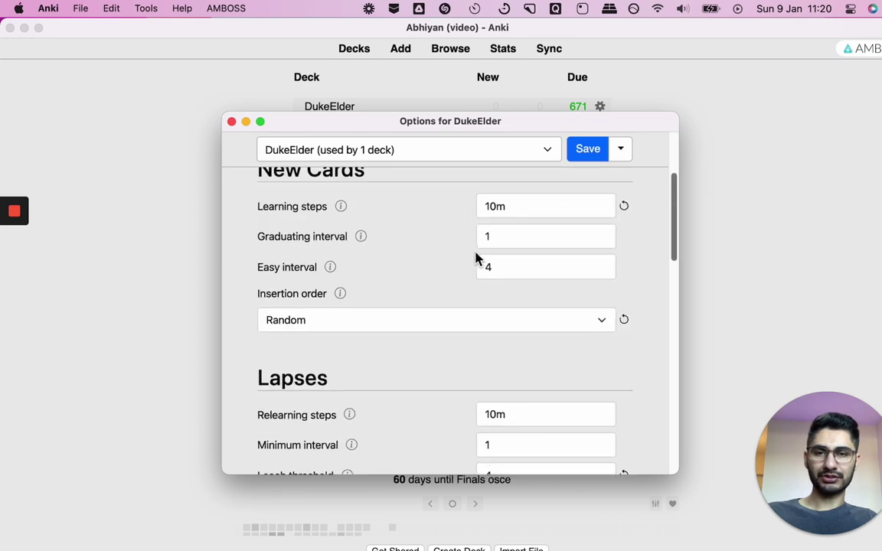
pyautogui.scroll(5, 451, 230)
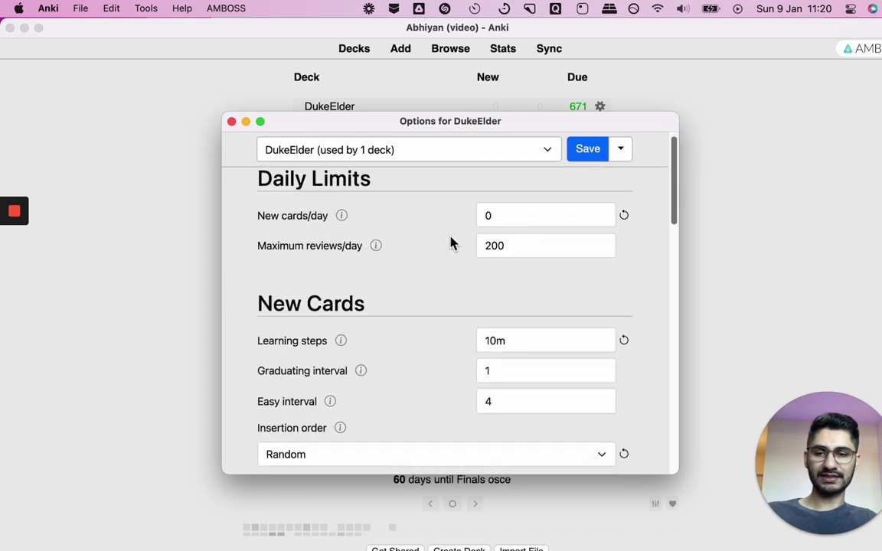
pyautogui.scroll(-2, 452, 253)
pyautogui.click(299, 386)
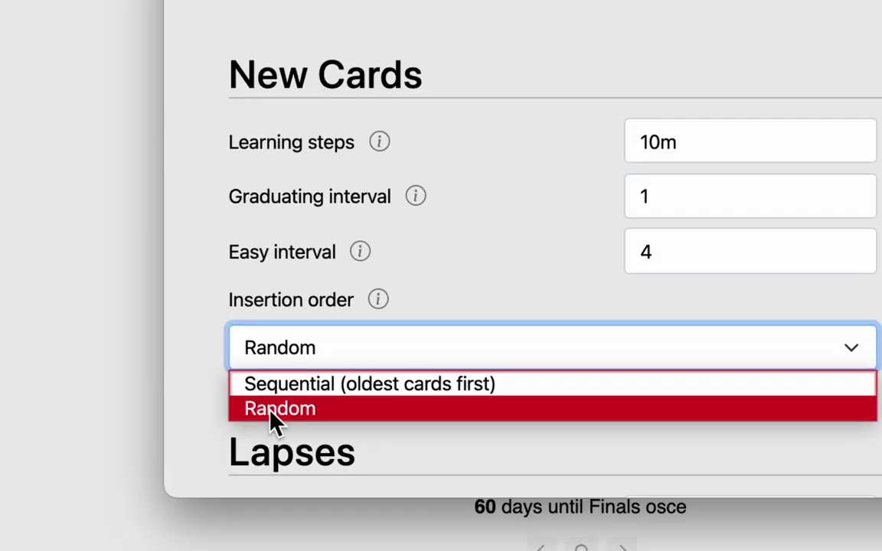
pyautogui.click(380, 303)
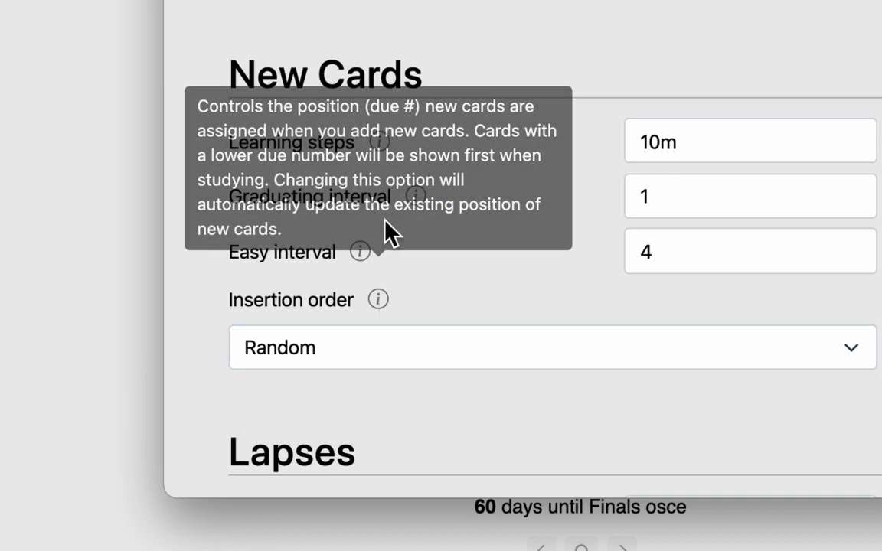
pyautogui.moveTo(380, 307)
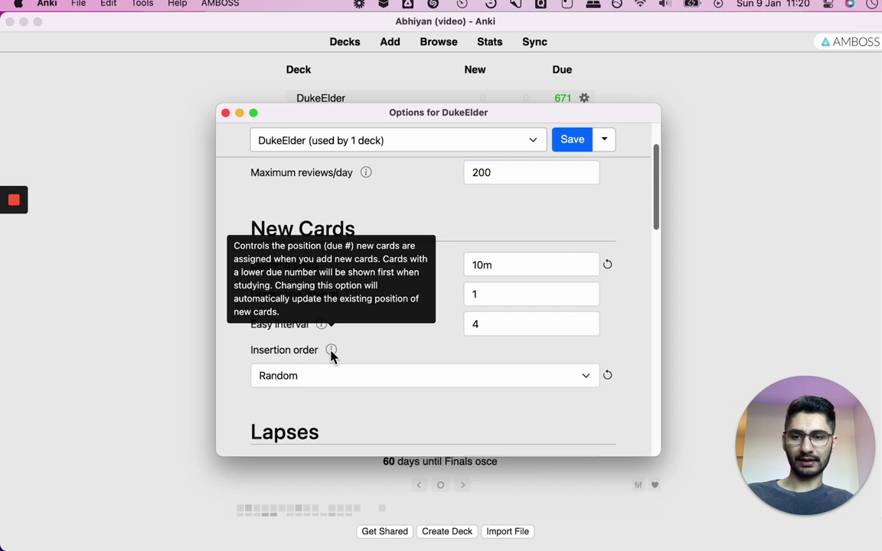
pyautogui.click(387, 352)
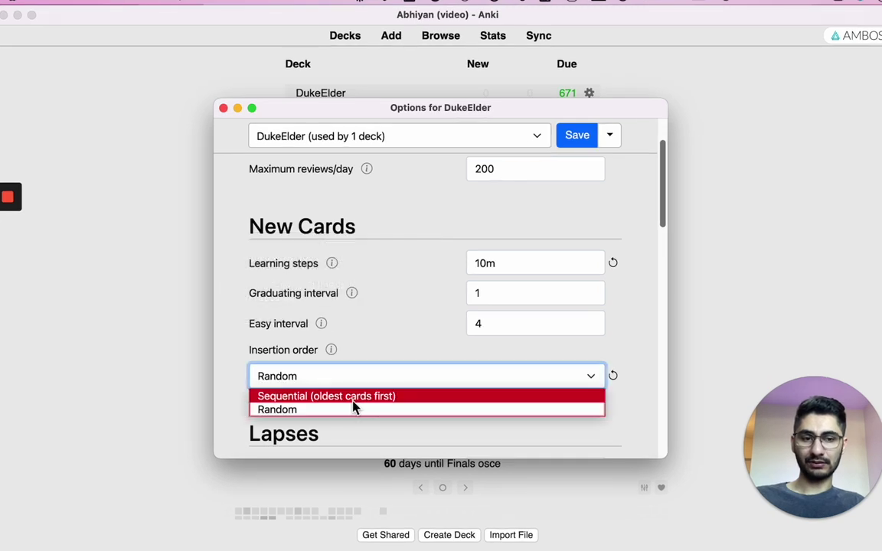
pyautogui.click(393, 344)
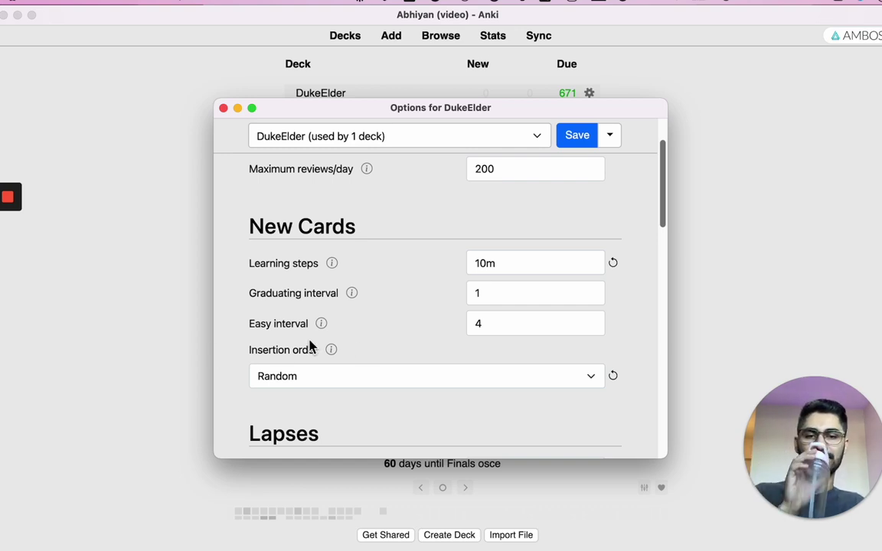
pyautogui.scroll(-10, 310, 346)
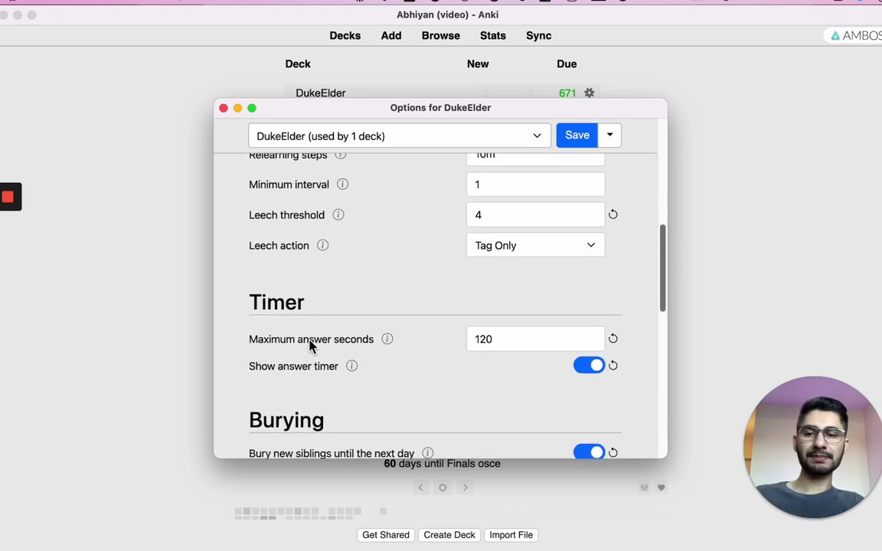
pyautogui.scroll(-8, 310, 347)
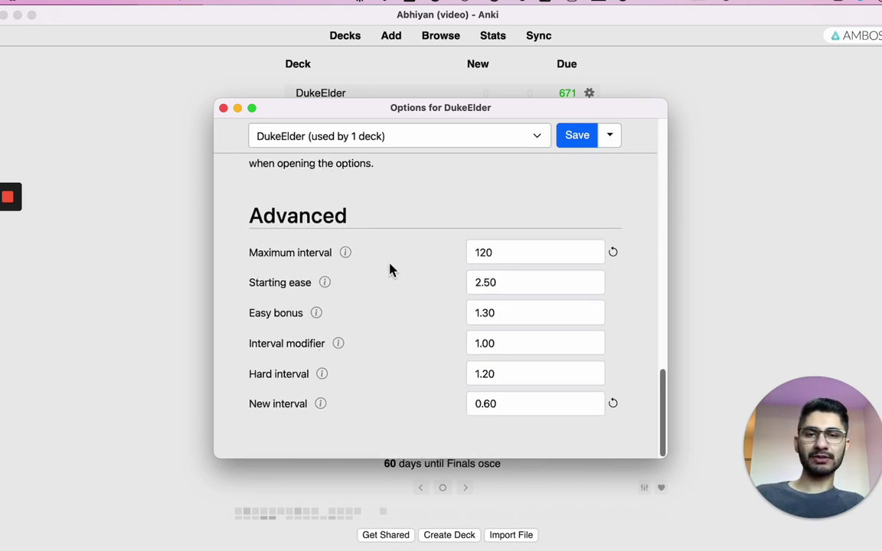
# - Keep the DukeElder preset, review the Save menu's preset actions, and close the options window
pyautogui.scroll(2, 466, 195)
pyautogui.click(532, 135)
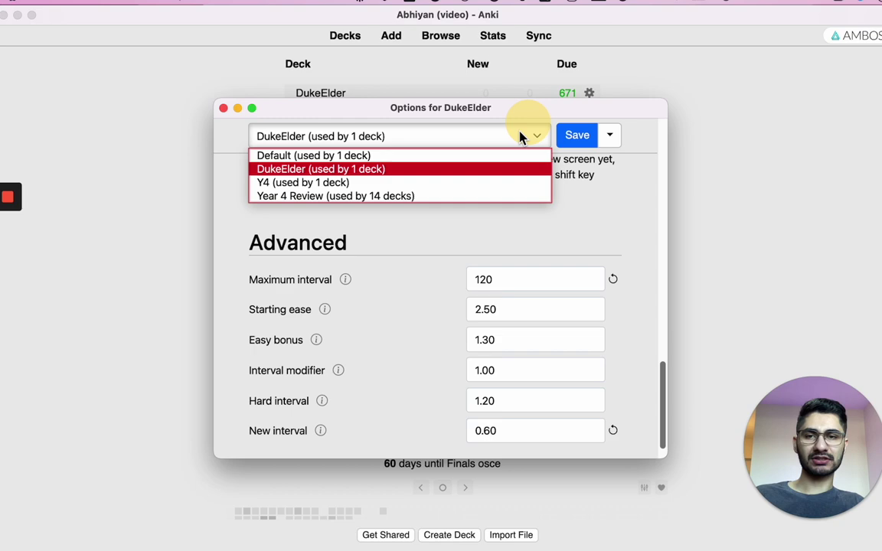
pyautogui.click(598, 153)
pyautogui.click(609, 136)
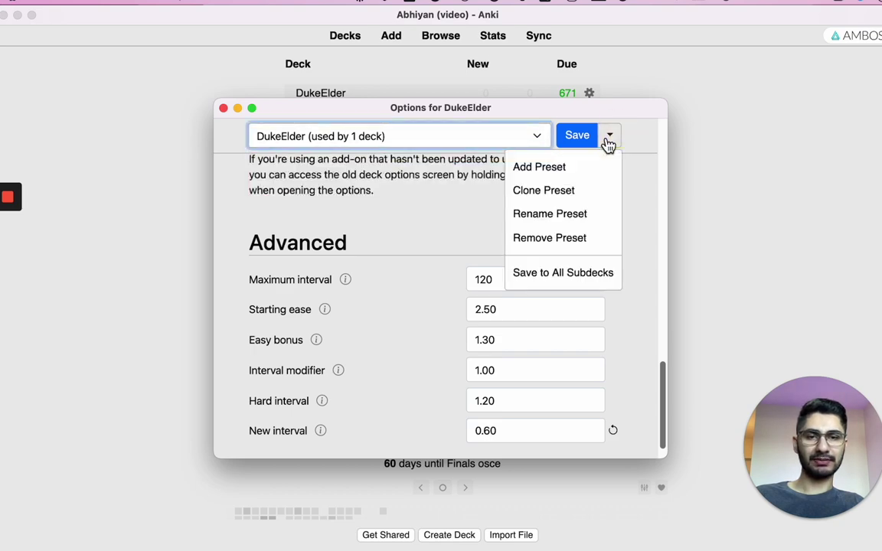
pyautogui.click(610, 137)
pyautogui.click(610, 138)
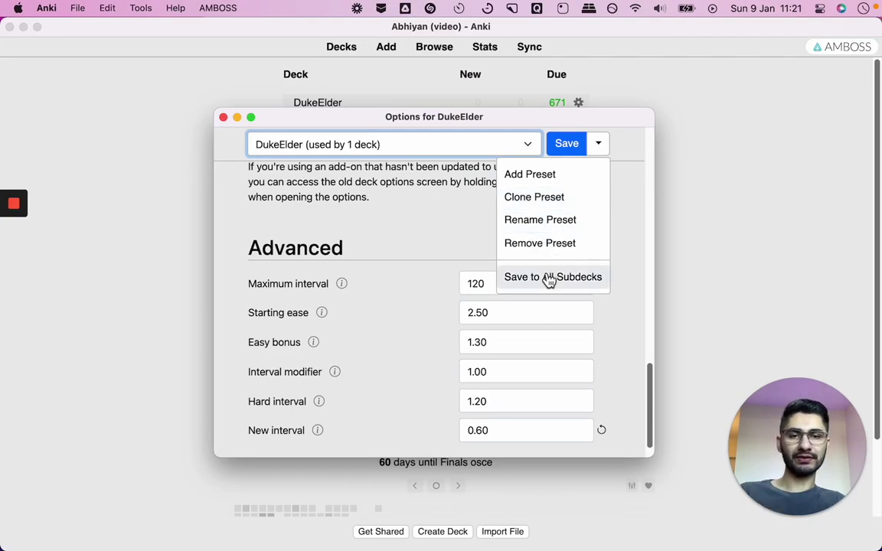
pyautogui.click(403, 221)
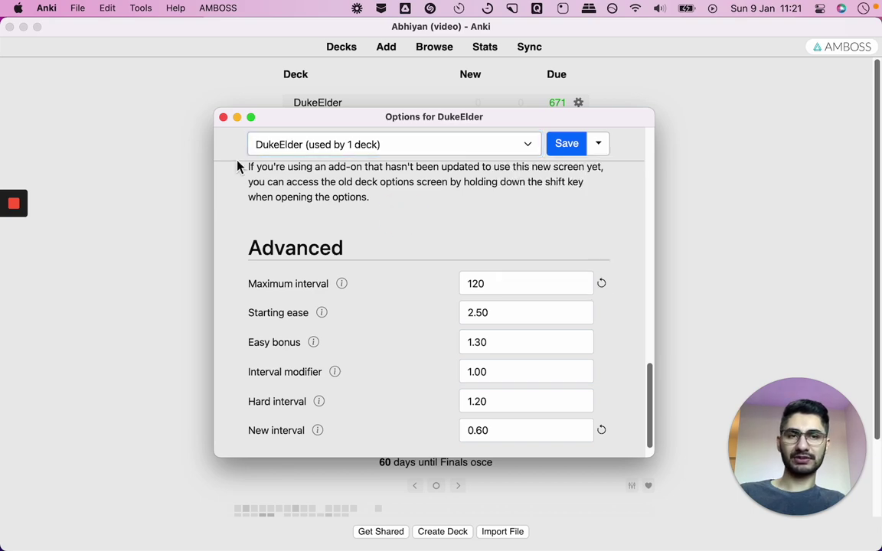
pyautogui.click(222, 117)
pyautogui.click(487, 48)
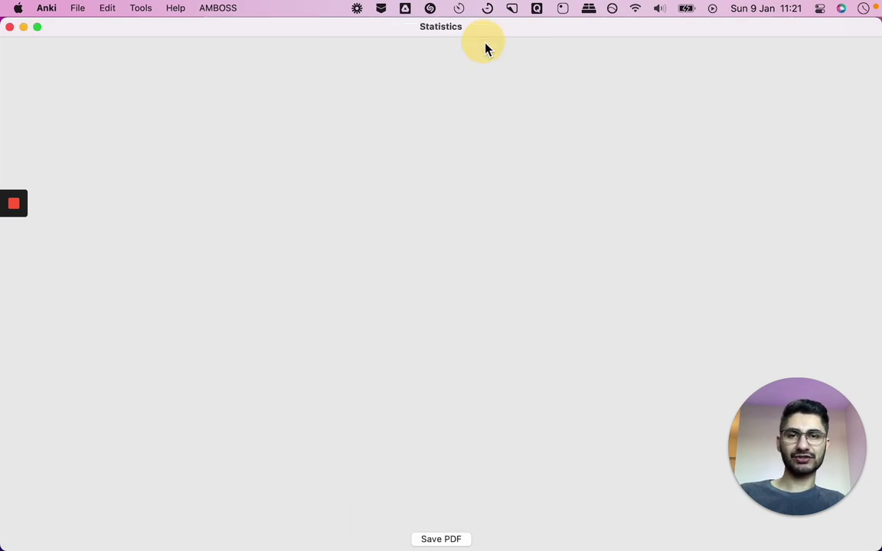
pyautogui.scroll(-20, 449, 244)
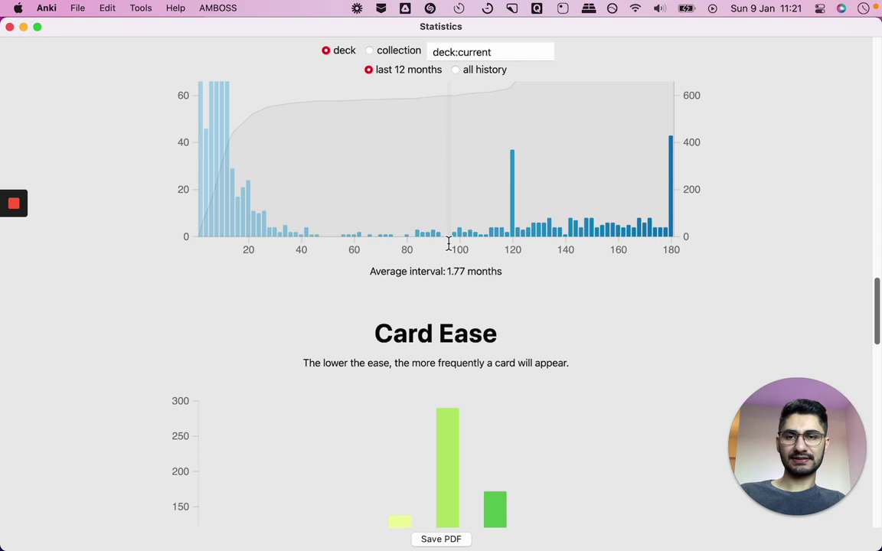
pyautogui.scroll(-20, 448, 244)
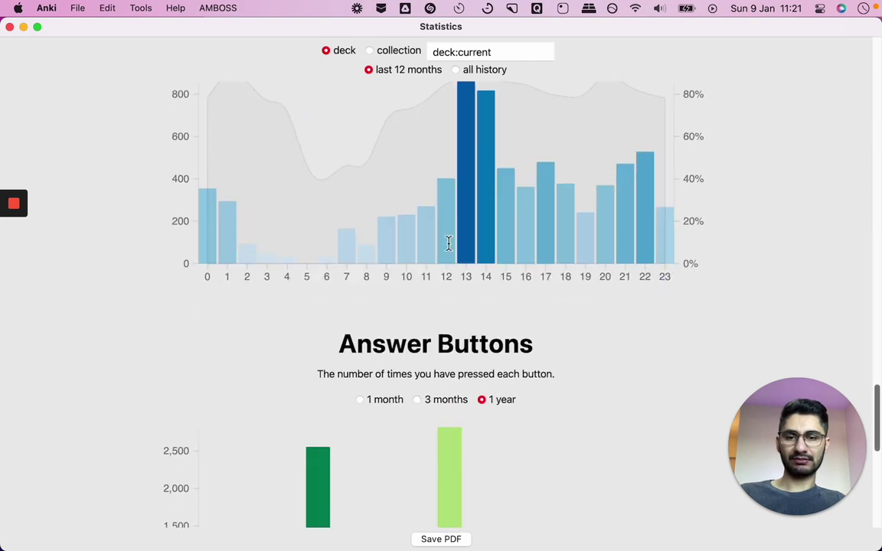
pyautogui.scroll(20, 448, 243)
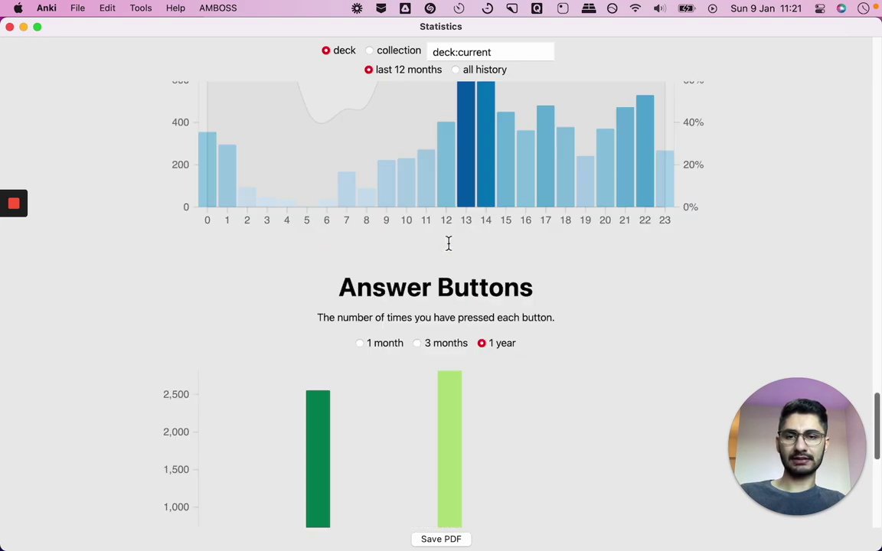
pyautogui.scroll(5, 449, 244)
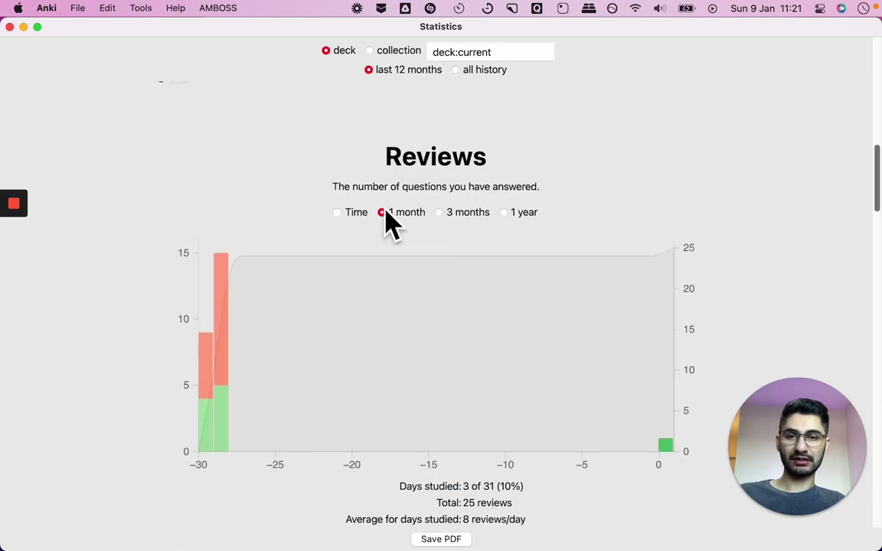
pyautogui.scroll(6, 613, 248)
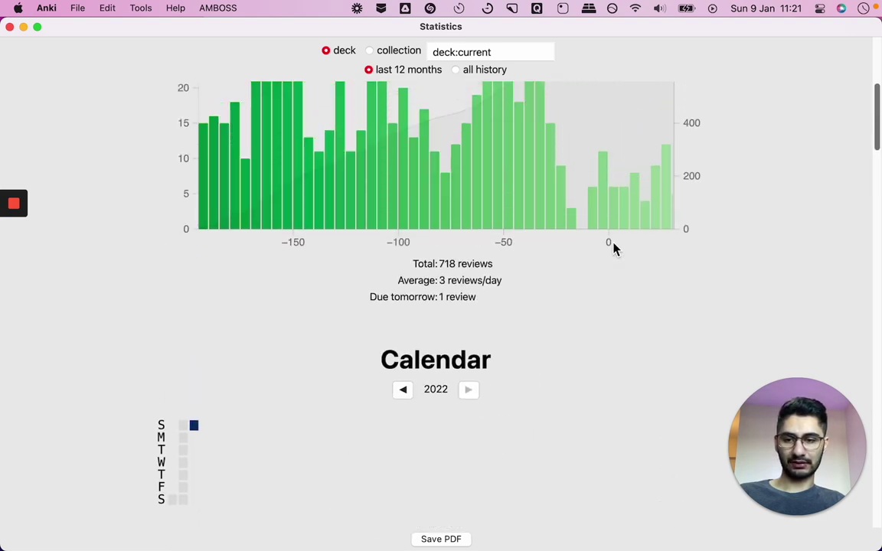
pyautogui.click(530, 45)
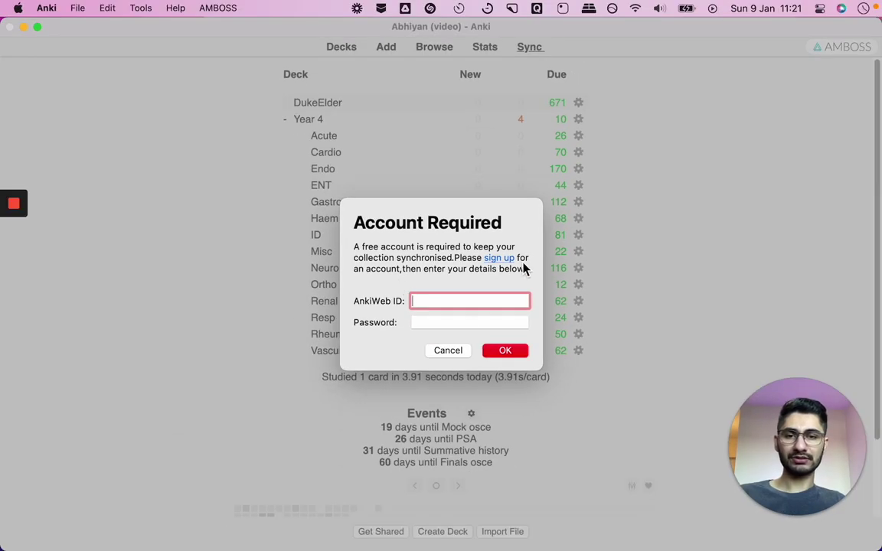
pyautogui.click(468, 355)
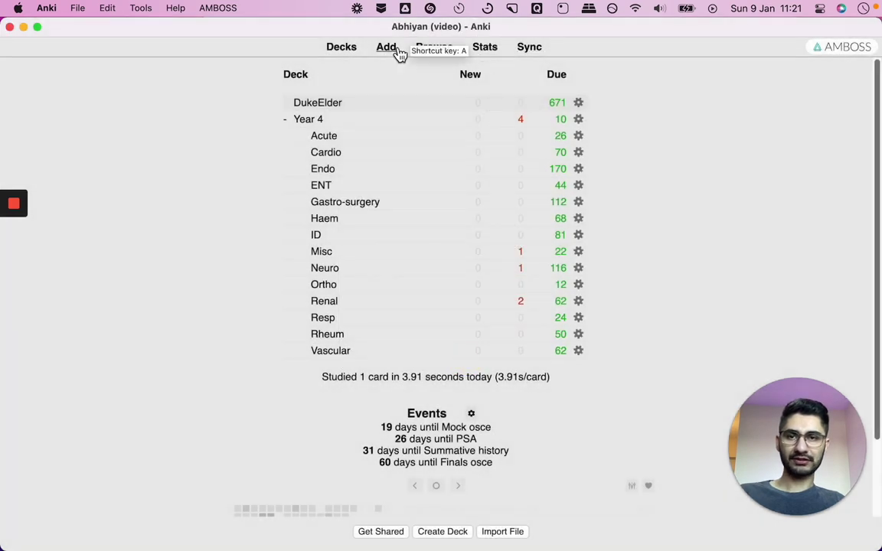
# - Open an Add window for a Basic note, look at Manage Note Types, and widen the window
pyautogui.click(396, 48)
pyautogui.moveTo(410, 143); pyautogui.dragTo(280, 94)
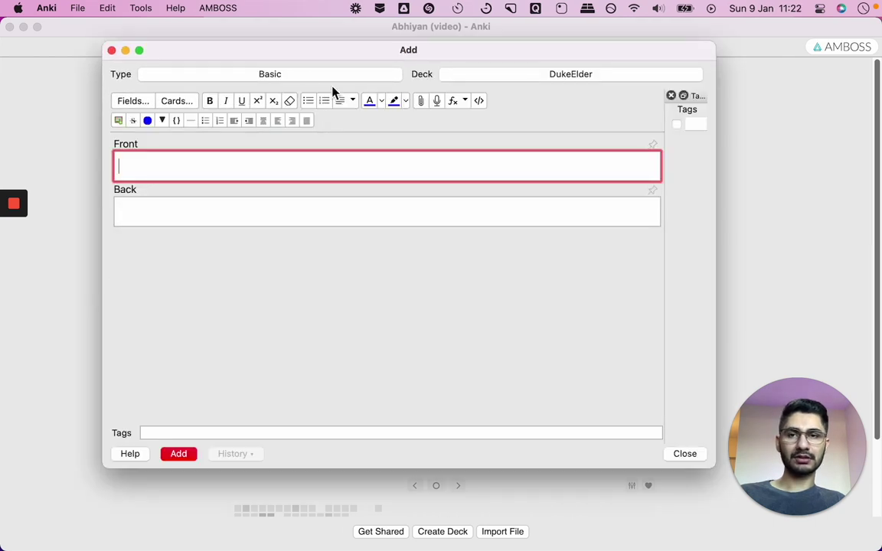
pyautogui.click(301, 74)
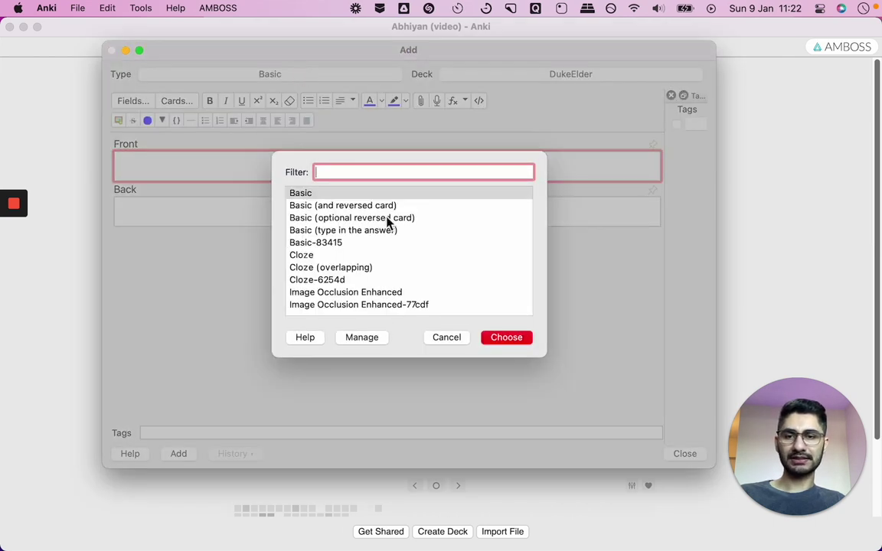
pyautogui.click(372, 337)
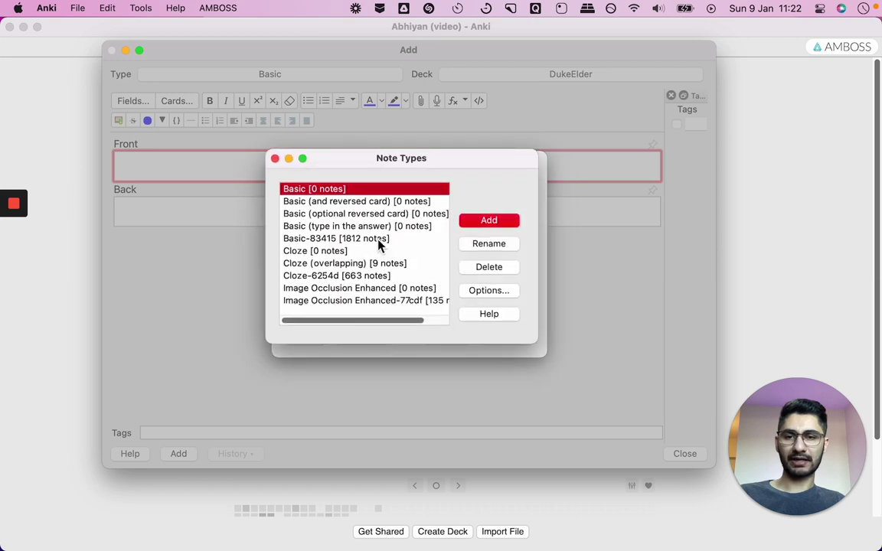
pyautogui.click(275, 159)
pyautogui.moveTo(720, 111); pyautogui.dragTo(781, 116)
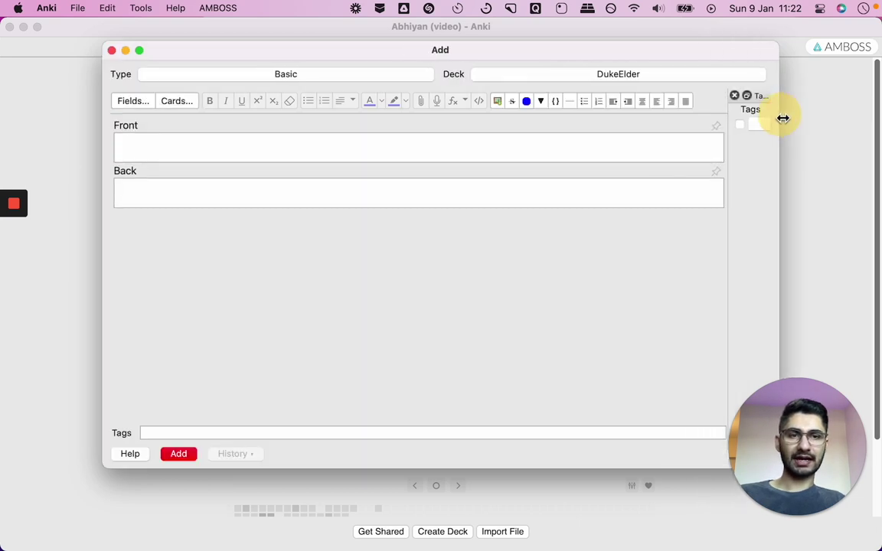
# - Hide the side panel and try tag autocomplete with 'yea' and 'hea', leaving Tags empty
pyautogui.click(735, 96)
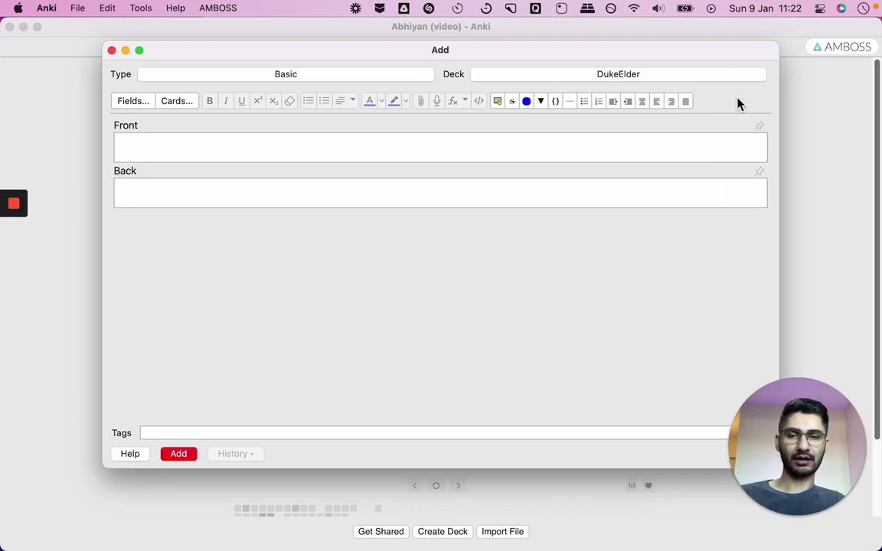
pyautogui.click(367, 433)
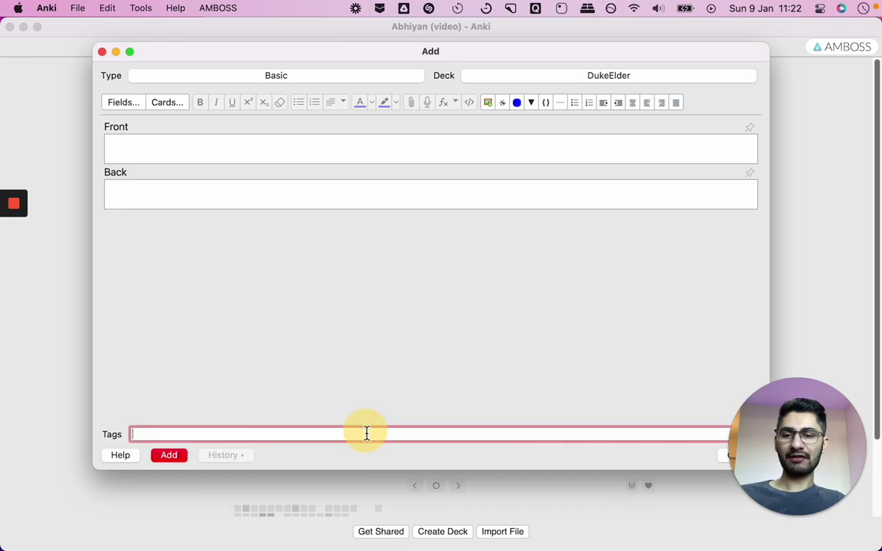
pyautogui.write('year')
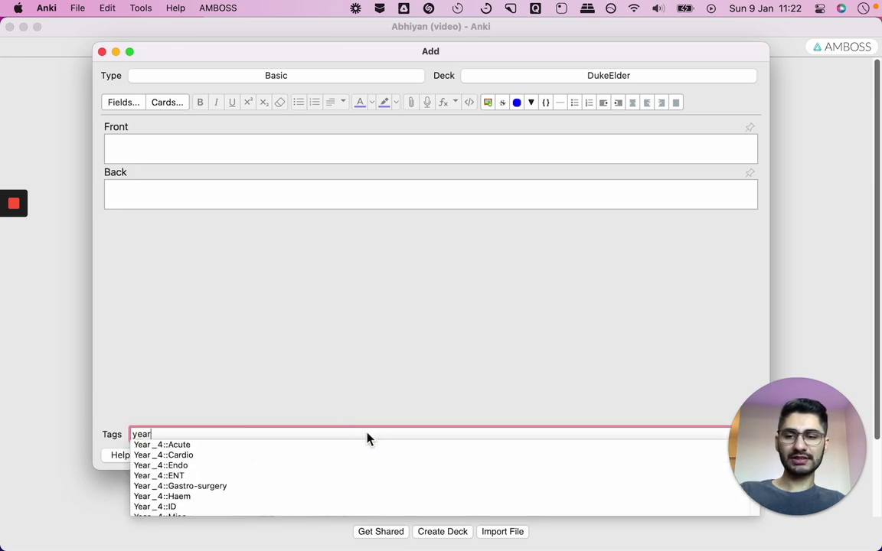
pyautogui.click(298, 434)
pyautogui.doubleClick(298, 434)
pyautogui.write('he')
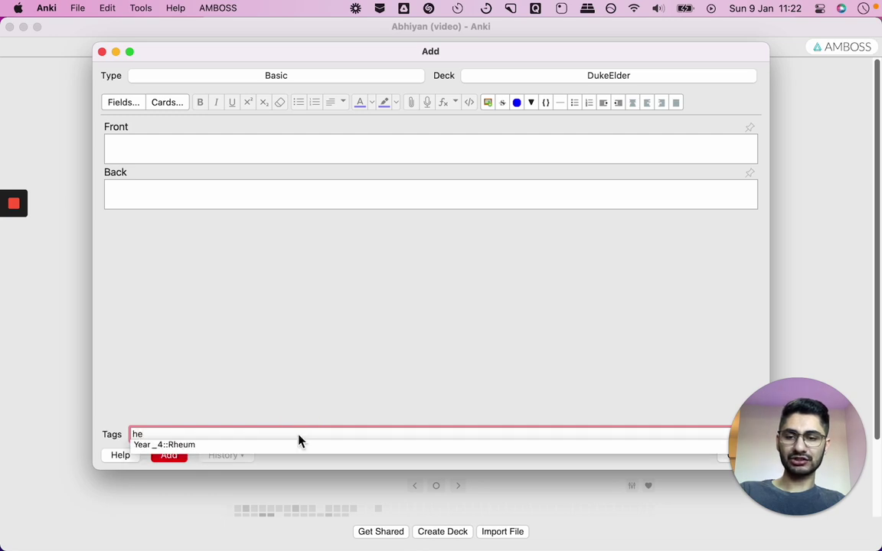
pyautogui.press('BackSpace')
pyautogui.write('a')
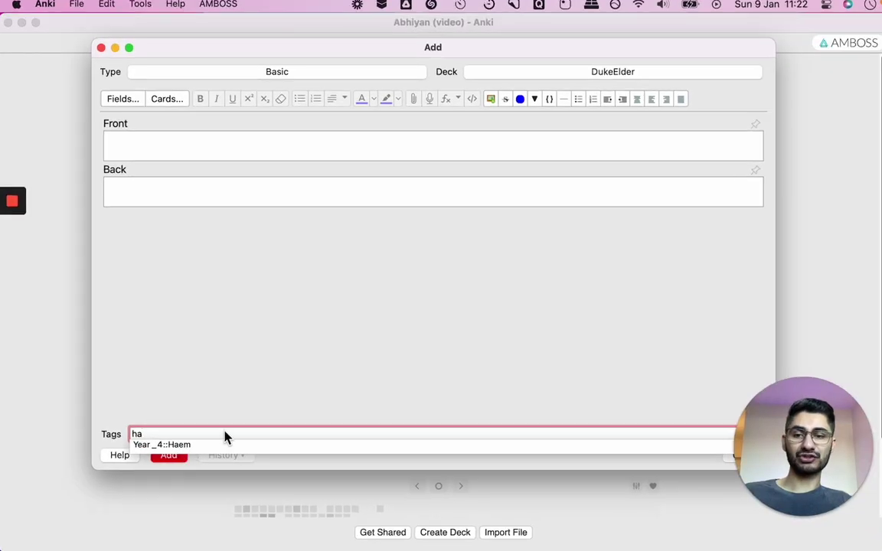
pyautogui.click(225, 435)
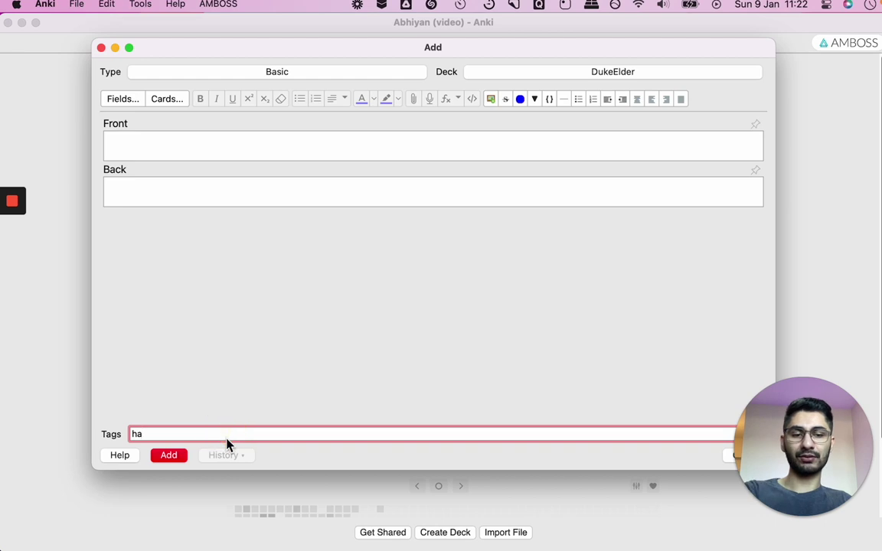
pyautogui.press('BackSpace')
pyautogui.press('BackSpace')
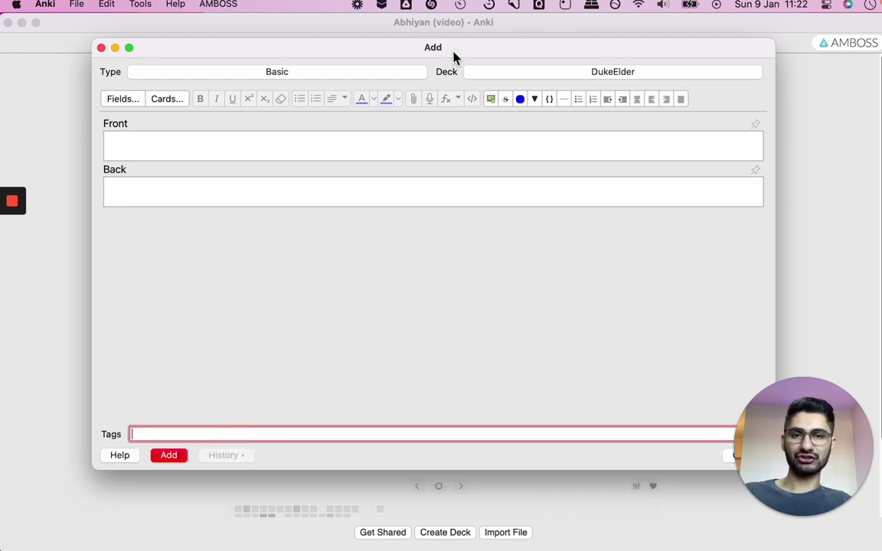
# - Toggle the sticky pins on the Front and Back fields
pyautogui.click(434, 135)
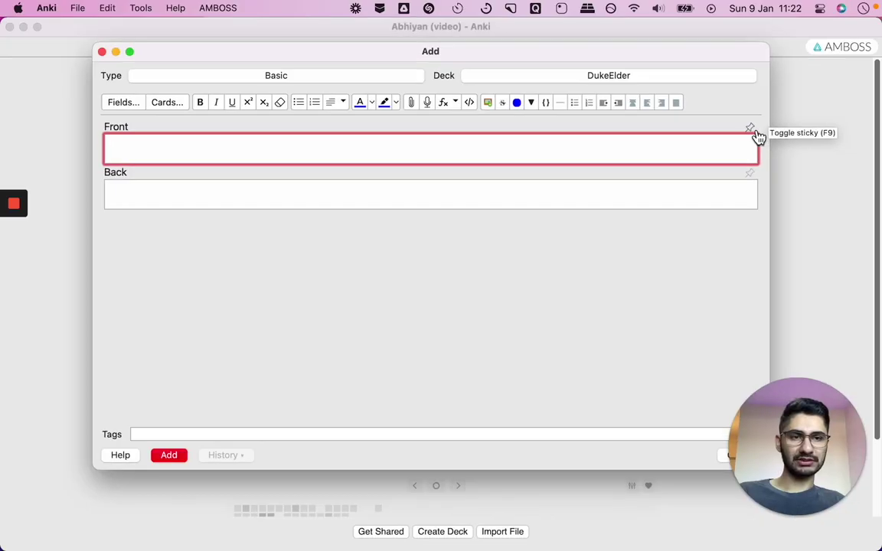
pyautogui.click(752, 127)
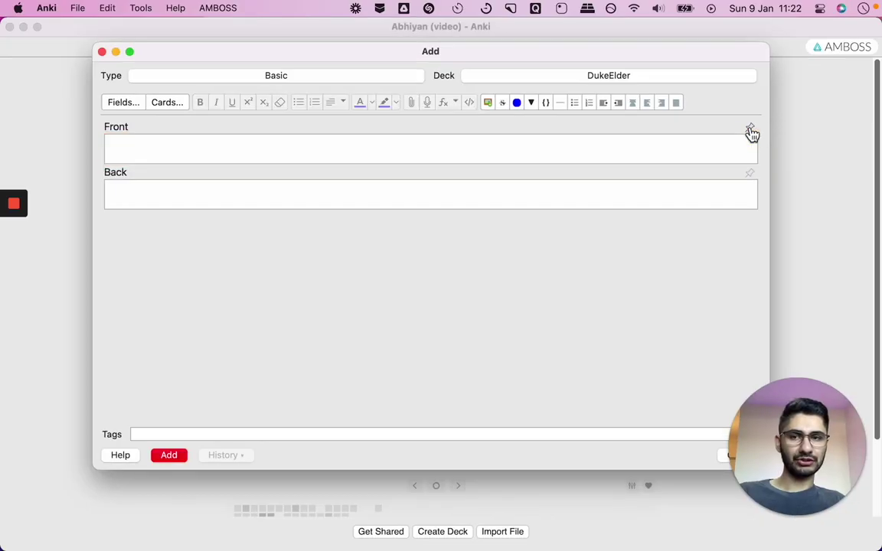
pyautogui.click(749, 174)
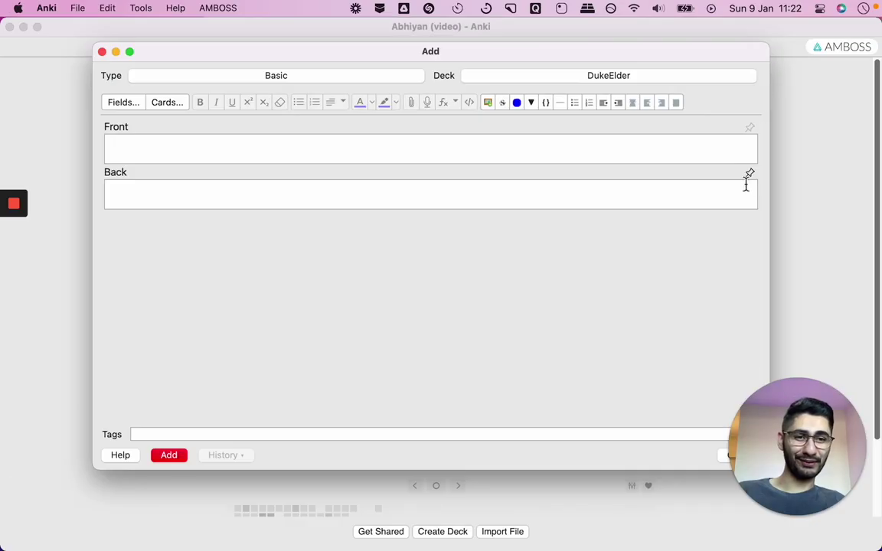
pyautogui.click(751, 175)
pyautogui.click(752, 174)
pyautogui.click(250, 189)
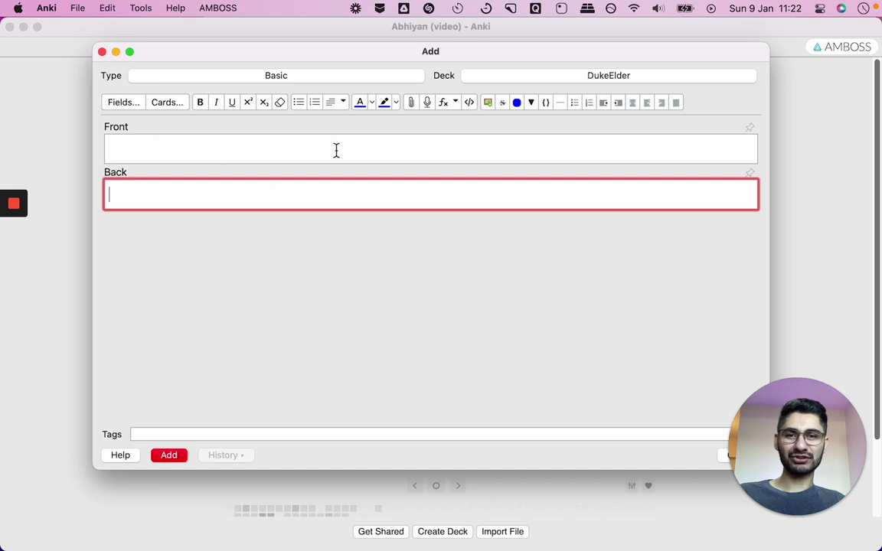
pyautogui.click(189, 142)
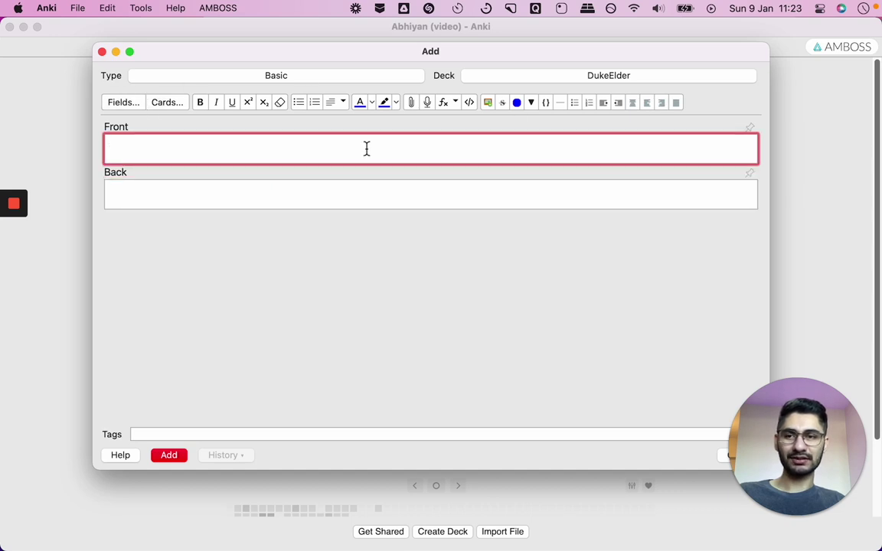
# - Add bulleted 'Hello' to Front and numbered 'eew' with blue text and highlight to Back, then switch to Chrome
pyautogui.click(299, 102)
pyautogui.write('Hello')
pyautogui.press('Tab')
pyautogui.click(315, 102)
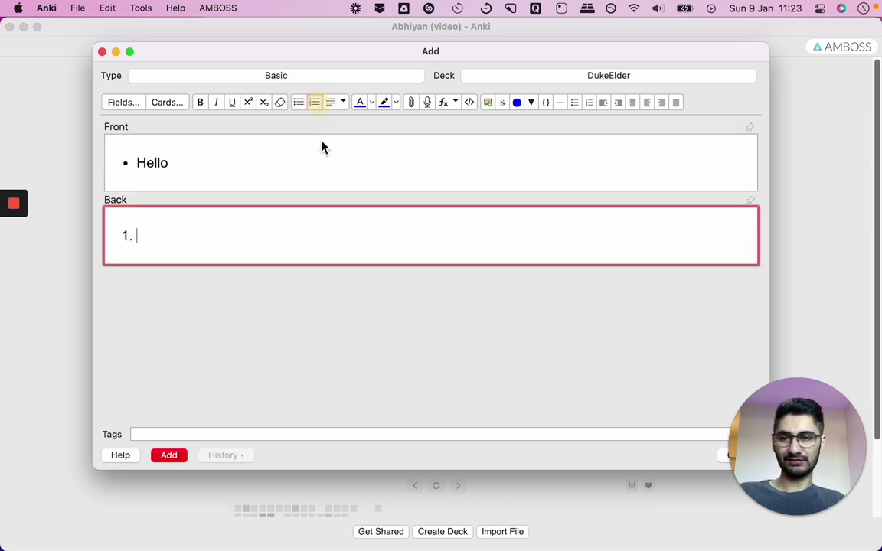
pyautogui.write('eew')
pyautogui.doubleClick(148, 239)
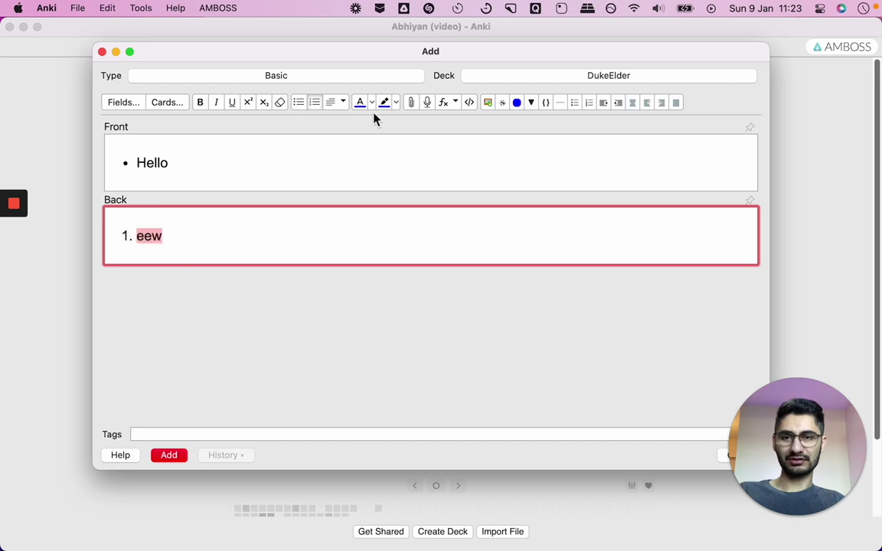
pyautogui.click(359, 102)
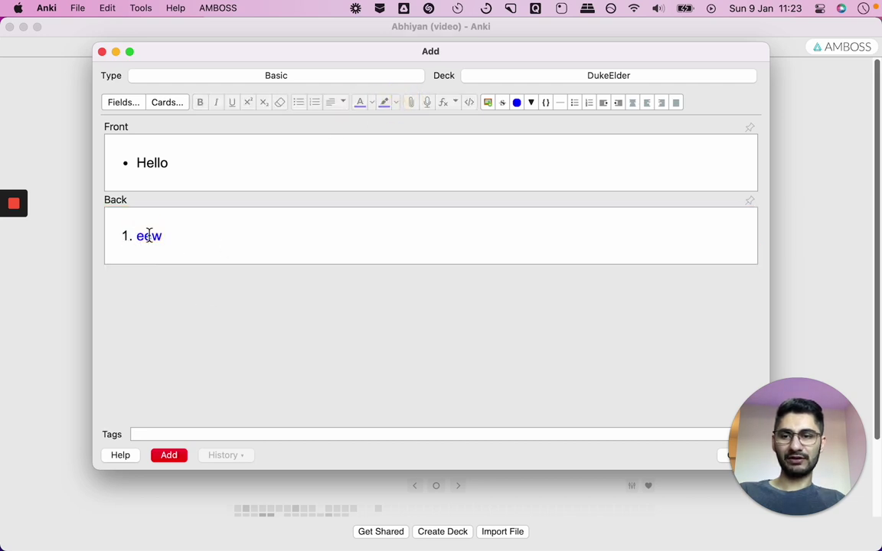
pyautogui.doubleClick(148, 236)
pyautogui.click(384, 102)
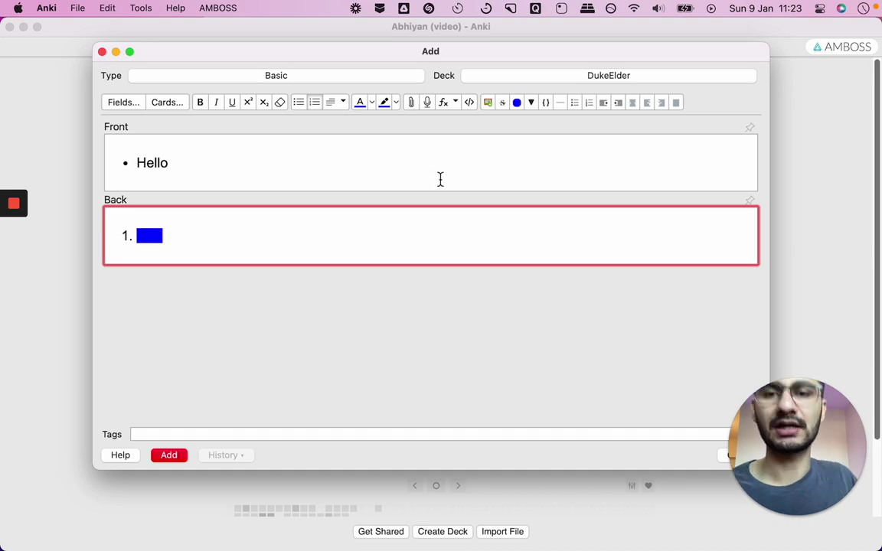
pyautogui.press('super+Tab')
pyautogui.scroll(-2, 309, 360)
pyautogui.scroll(-8, 307, 361)
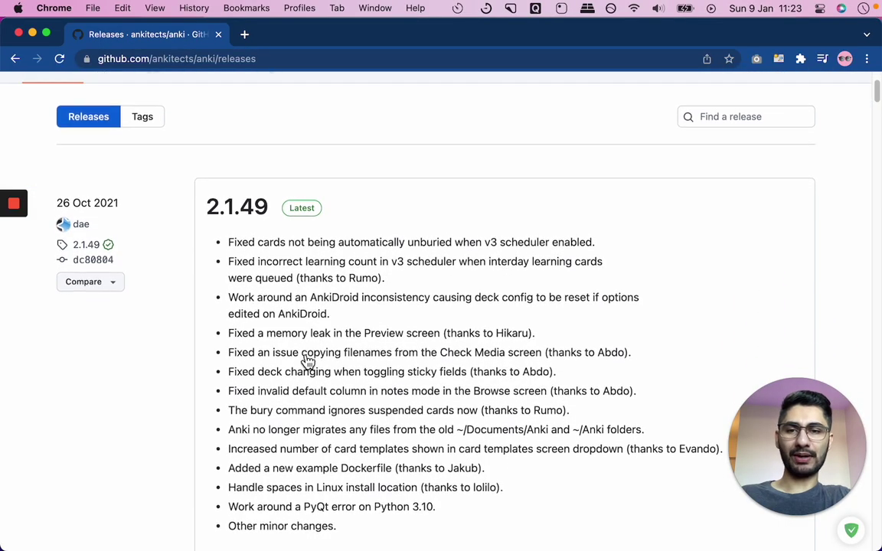
pyautogui.moveTo(305, 122); pyautogui.dragTo(387, 421)
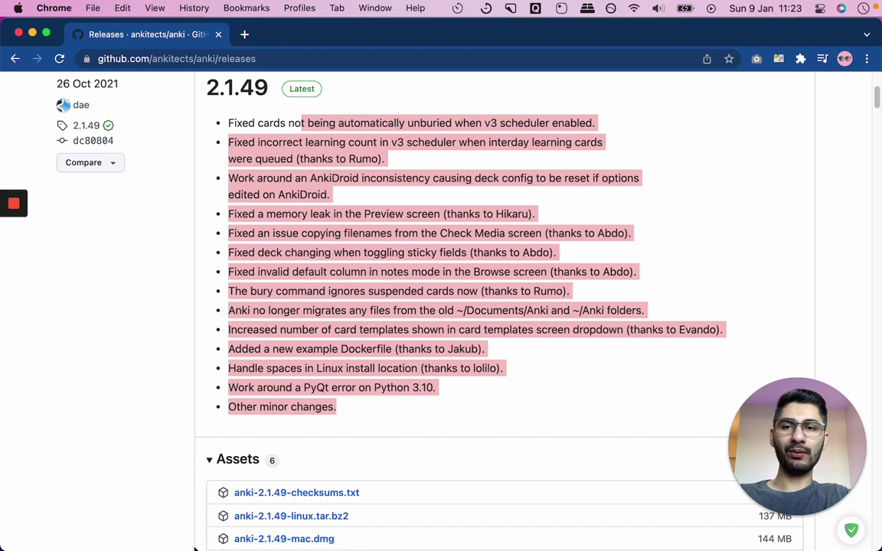
pyautogui.scroll(1, 291, 345)
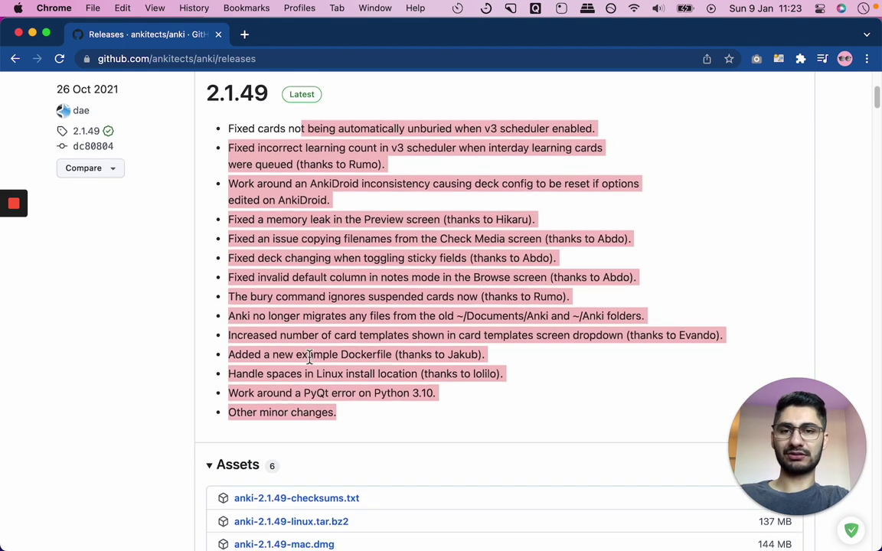
pyautogui.click(322, 236)
pyautogui.scroll(-2, 320, 337)
pyautogui.scroll(-10, 320, 337)
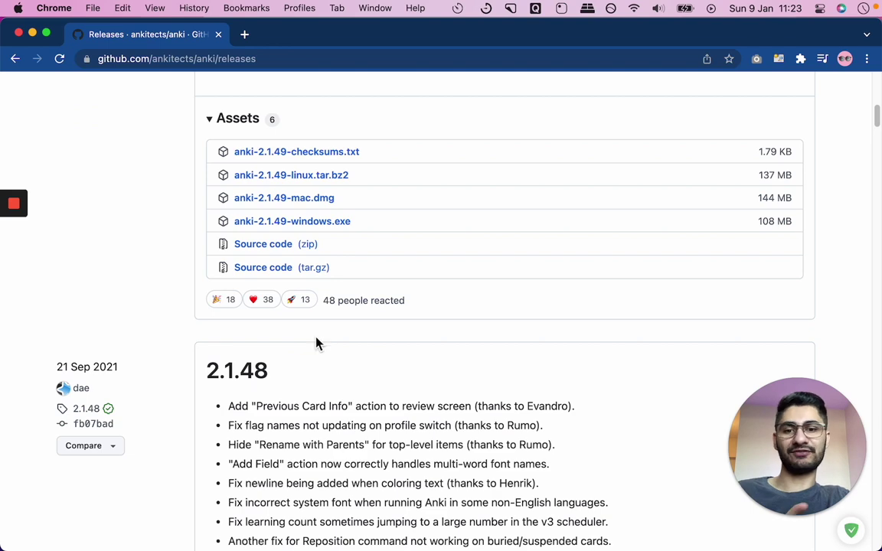
pyautogui.scroll(10, 308, 385)
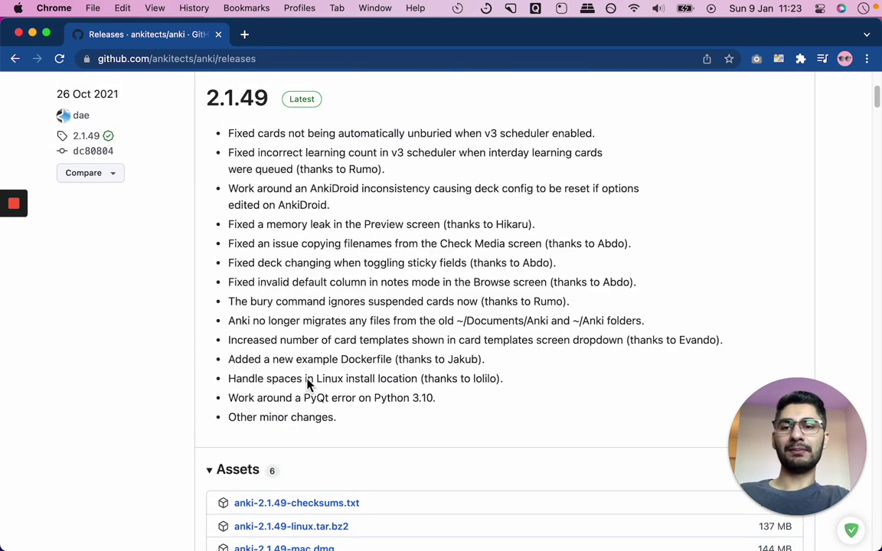
pyautogui.scroll(-15, 307, 380)
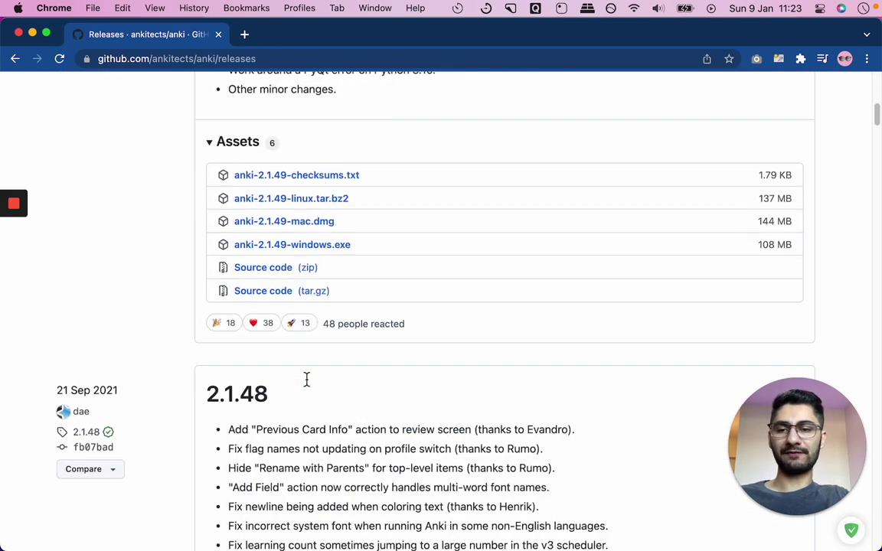
pyautogui.scroll(-8, 315, 369)
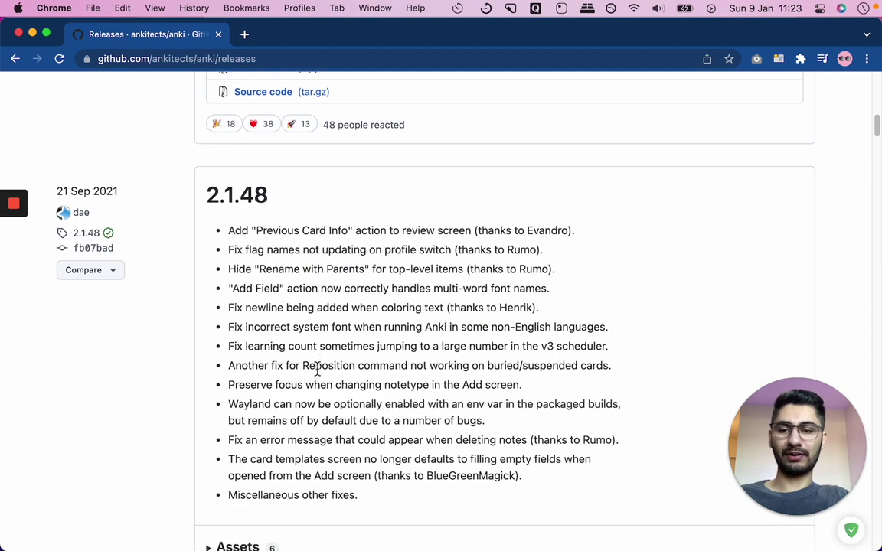
pyautogui.scroll(-10, 323, 296)
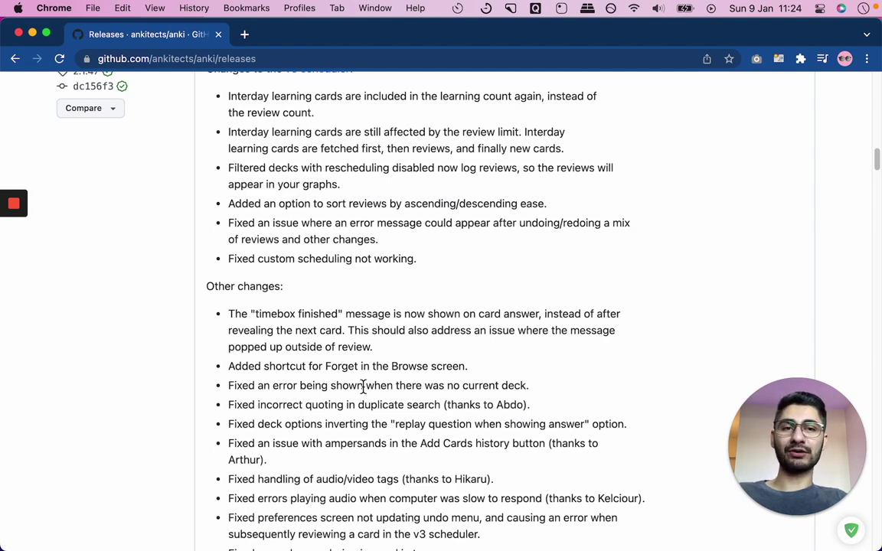
pyautogui.scroll(20, 363, 386)
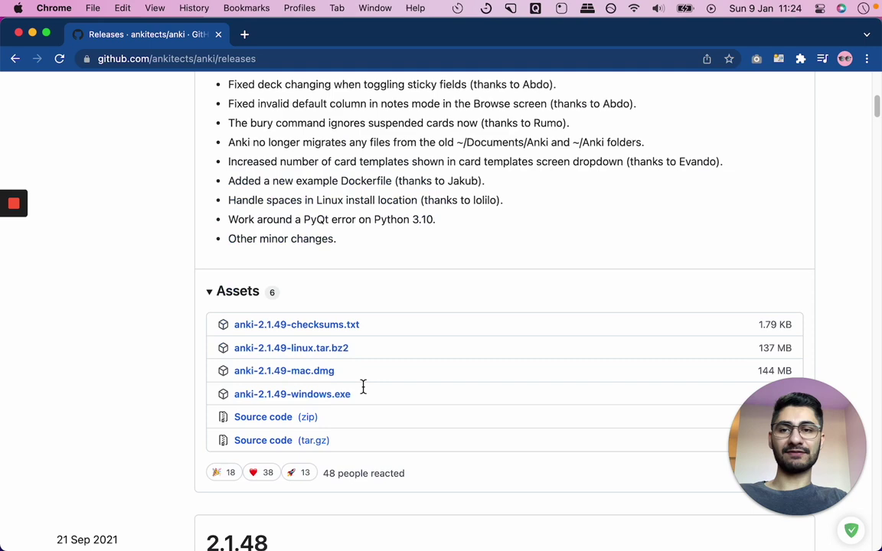
pyautogui.moveTo(196, 323); pyautogui.dragTo(484, 348)
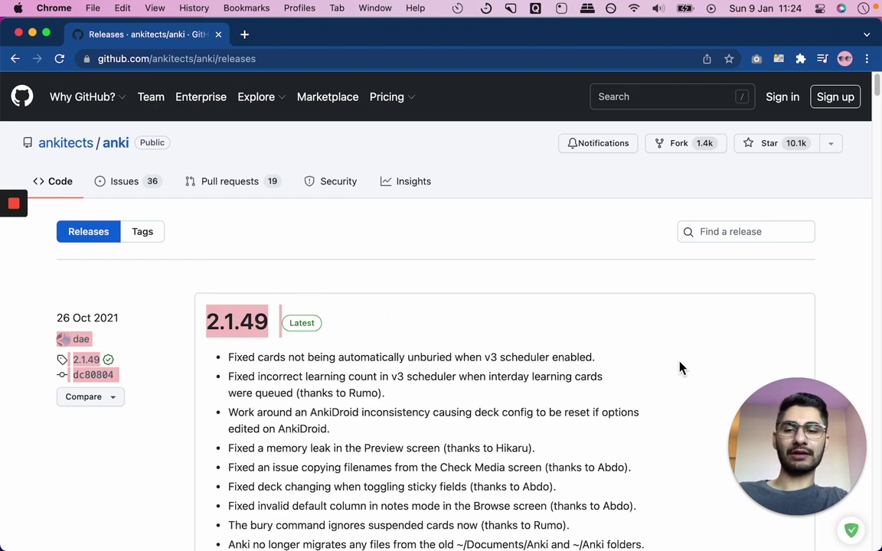
# - Highlight the 2.1.49 version number on GitHub's releases page, then scroll down a little
pyautogui.doubleClick(216, 329)
pyautogui.click(374, 331)
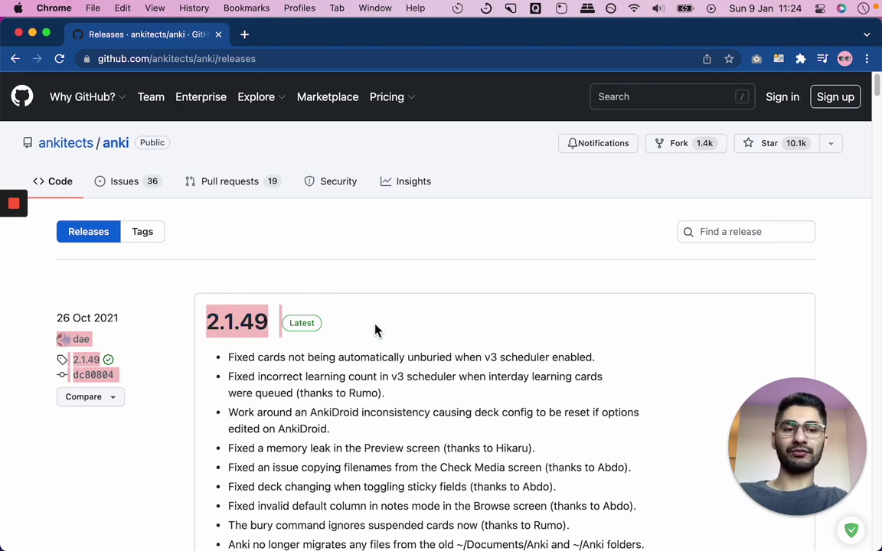
pyautogui.scroll(-3, 400, 429)
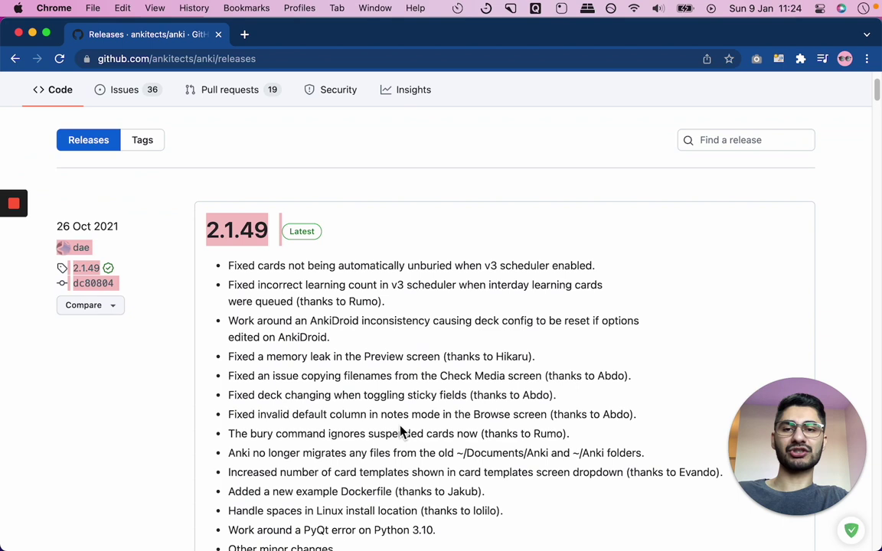
pyautogui.scroll(-1, 399, 431)
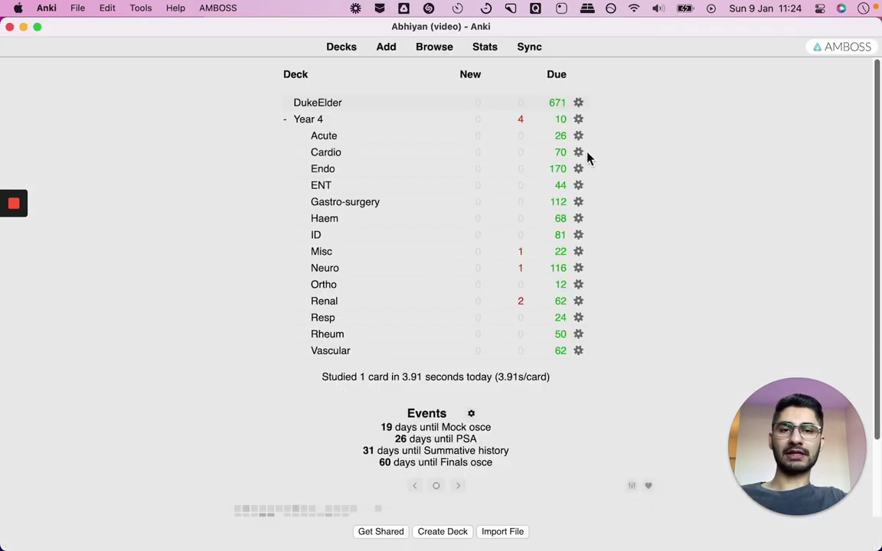
# - Start a DukeElder review, dismiss the endophthalmitis popup, then return to Chrome's releases page
pyautogui.click(335, 104)
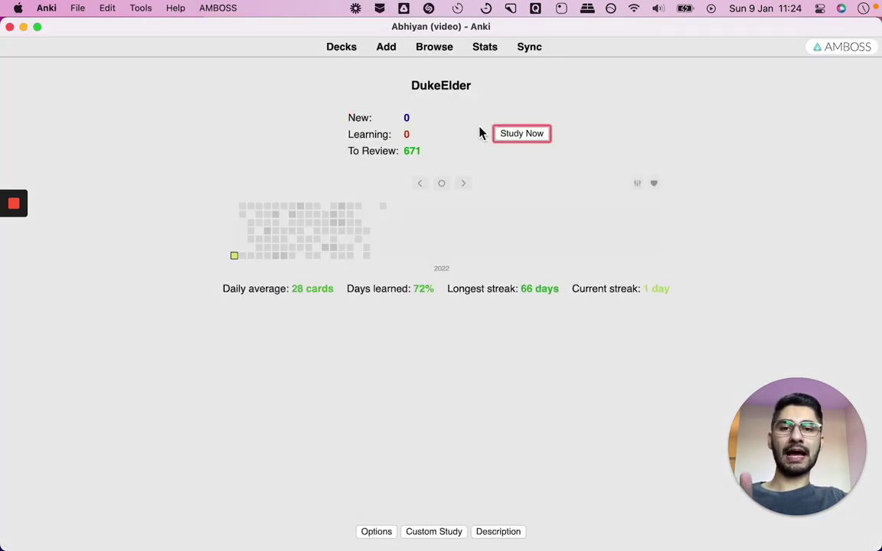
pyautogui.click(525, 143)
pyautogui.moveTo(238, 140)
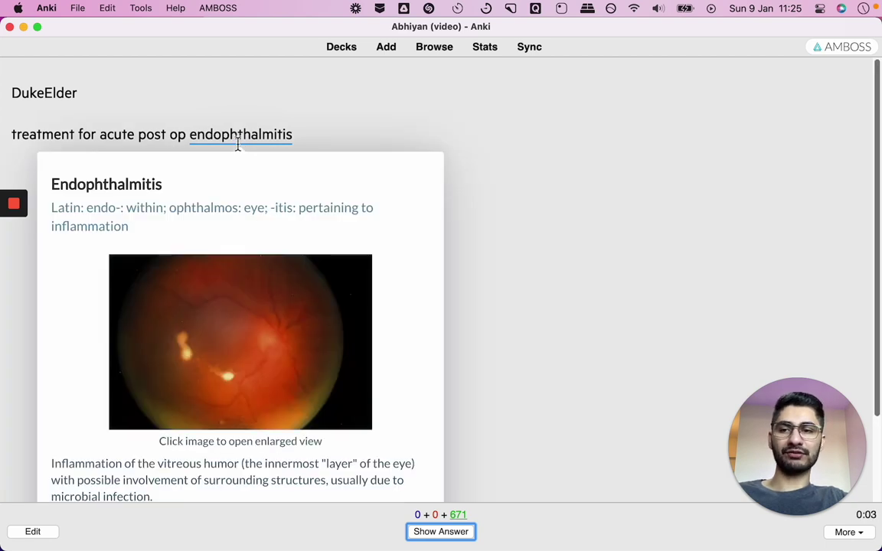
pyautogui.click(650, 113)
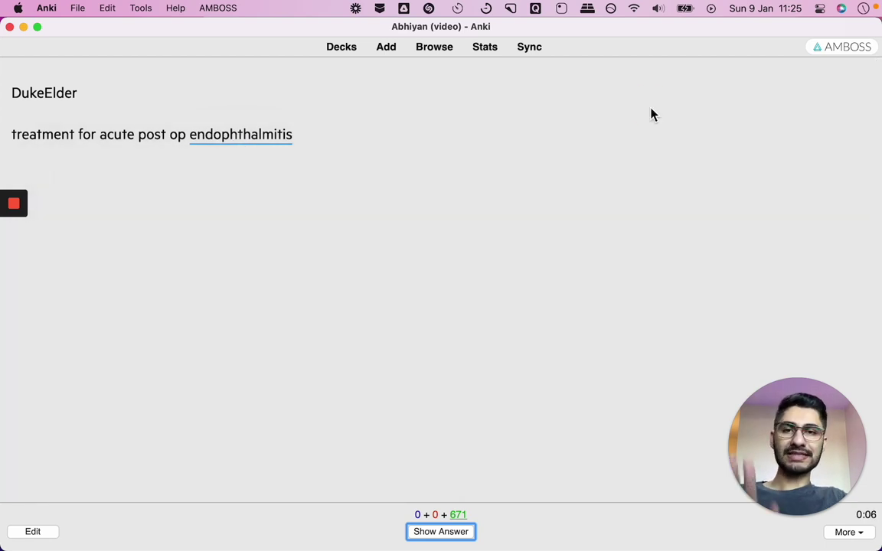
pyautogui.click(342, 49)
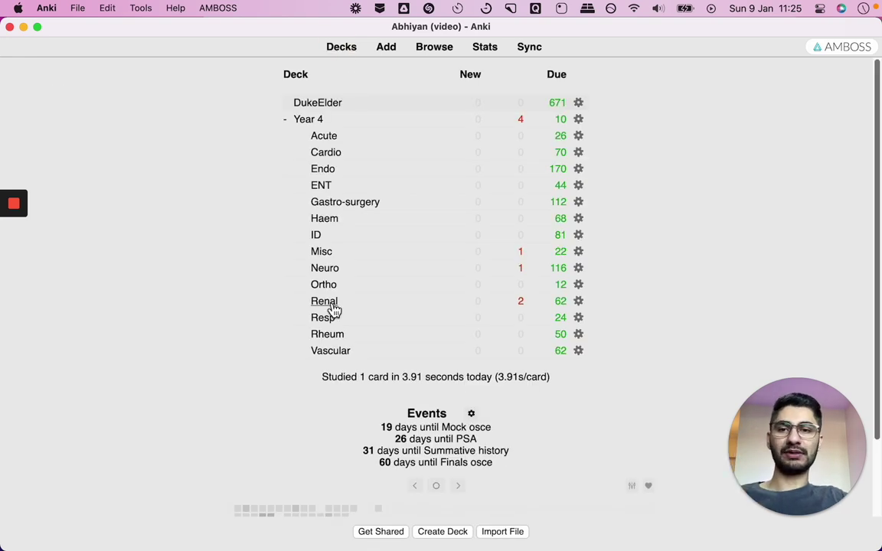
pyautogui.moveTo(182, 536)
pyautogui.click(217, 526)
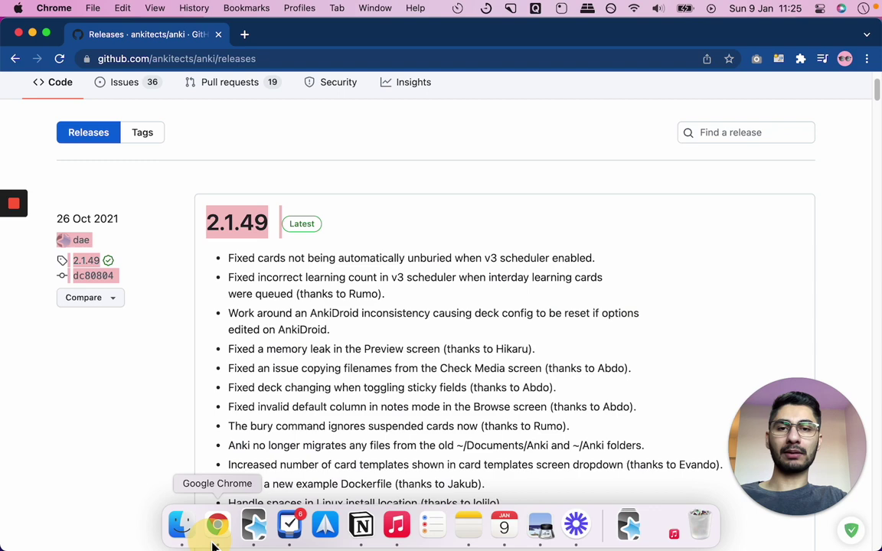
# - Expand the 2.1.48 release's assets and scroll down through the older releases
pyautogui.scroll(-10, 424, 310)
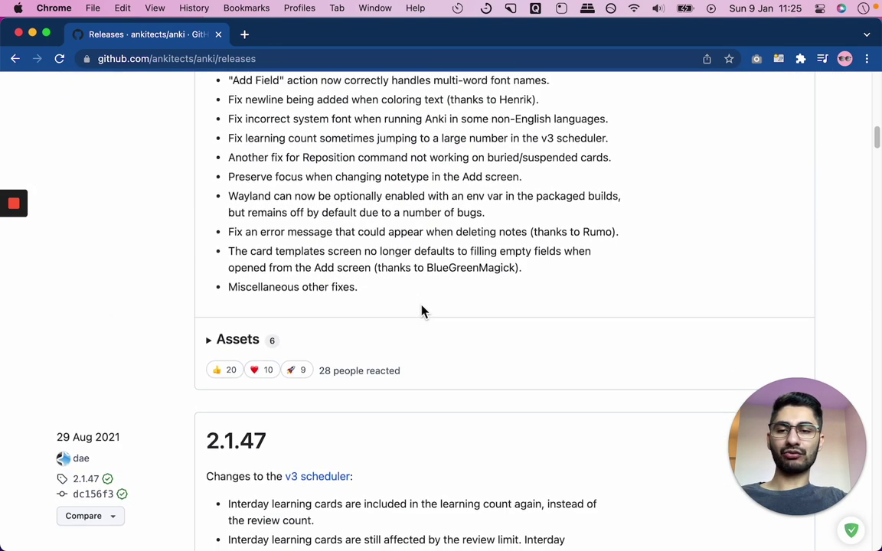
pyautogui.click(228, 343)
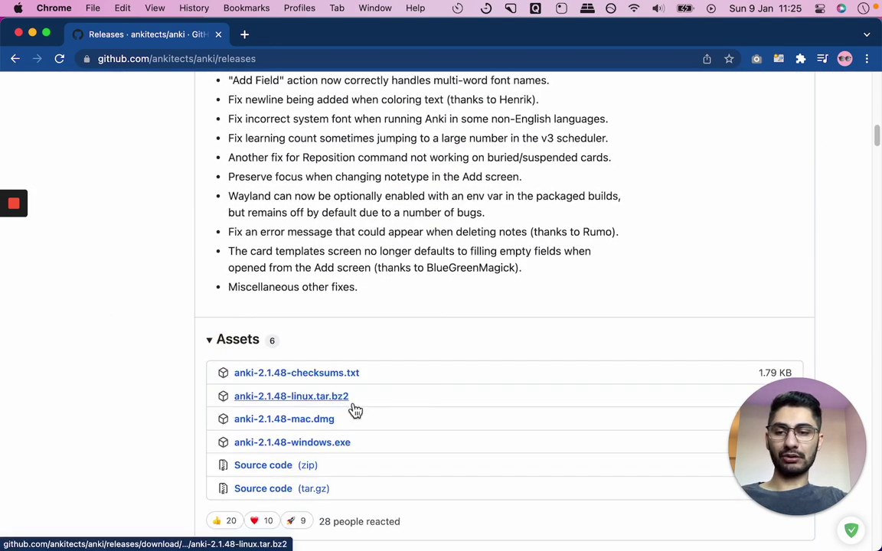
pyautogui.scroll(5, 413, 409)
pyautogui.scroll(-2, 321, 391)
pyautogui.scroll(-3, 255, 379)
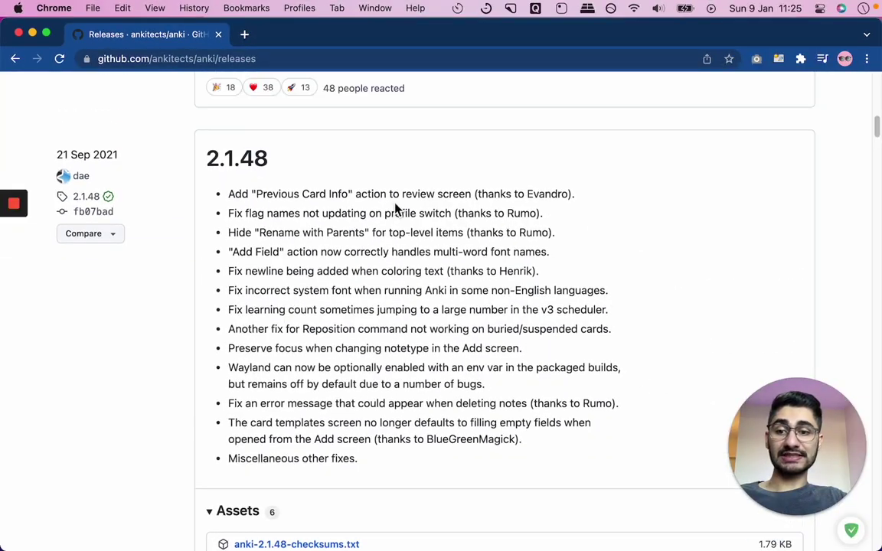
pyautogui.scroll(-20, 395, 207)
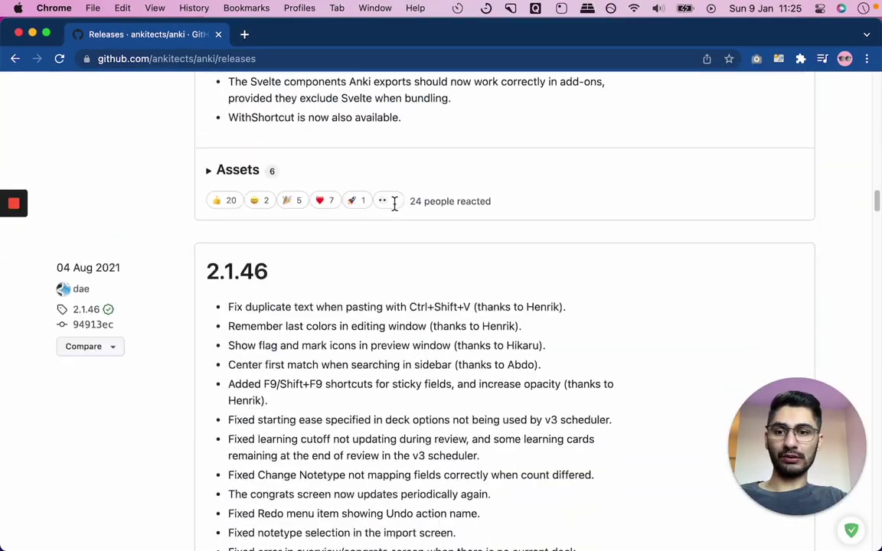
pyautogui.scroll(-20, 395, 205)
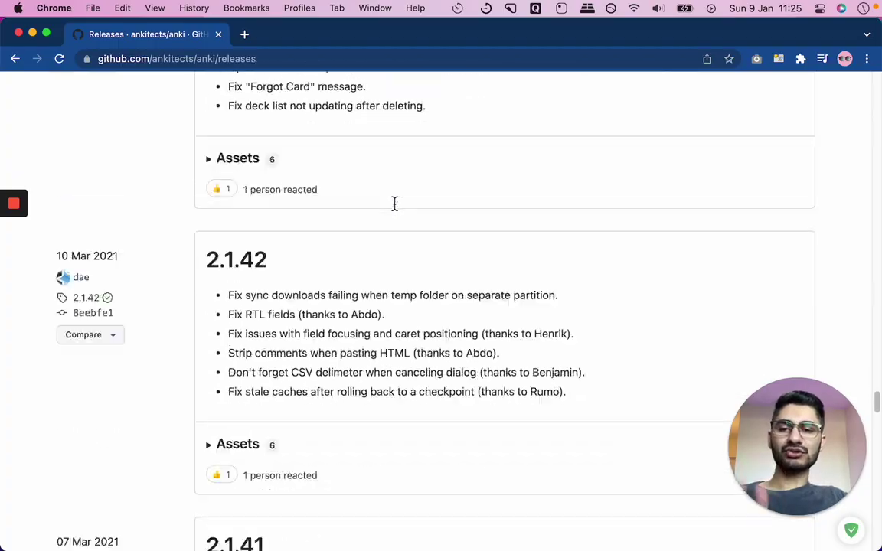
pyautogui.scroll(-4, 395, 205)
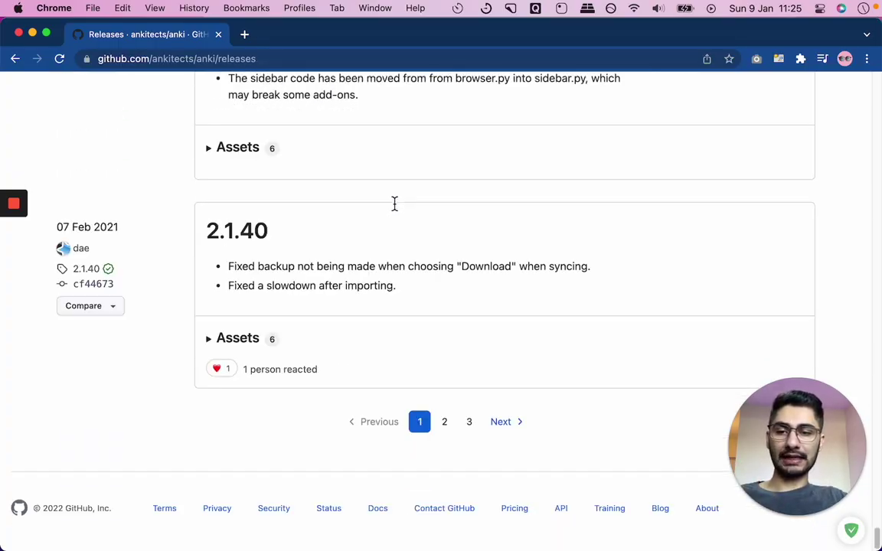
# - On the second releases page, expand 2.1.35's assets and download anki-2.1.35-mac.dmg
pyautogui.click(450, 434)
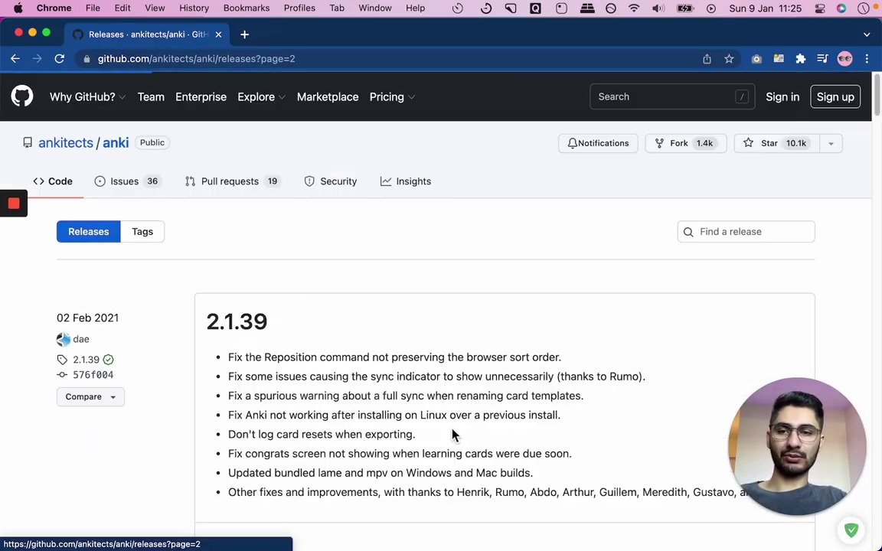
pyautogui.scroll(-10, 453, 434)
pyautogui.scroll(-20, 452, 435)
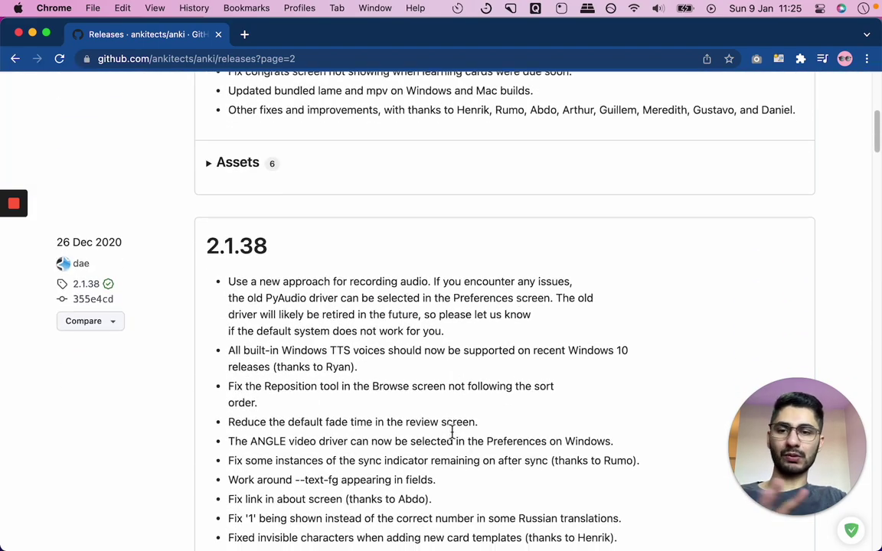
pyautogui.scroll(-6, 458, 429)
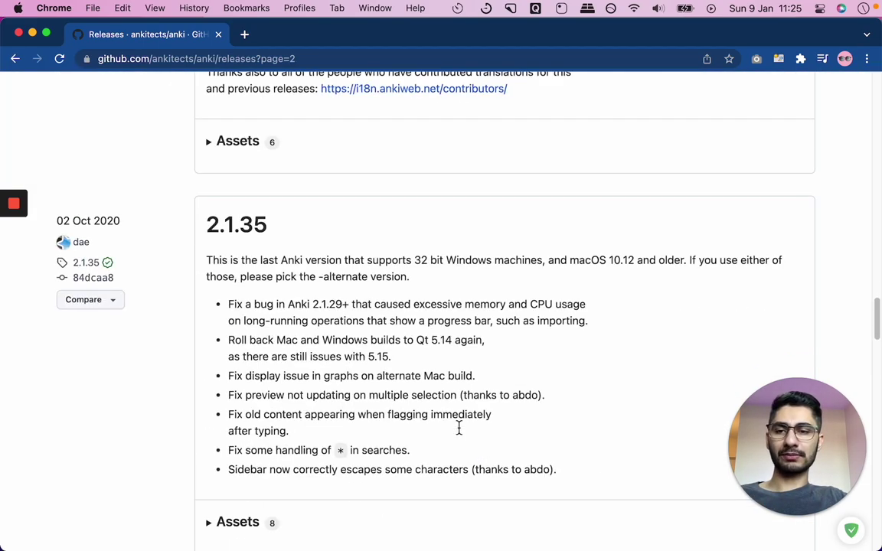
pyautogui.scroll(-2, 110, 404)
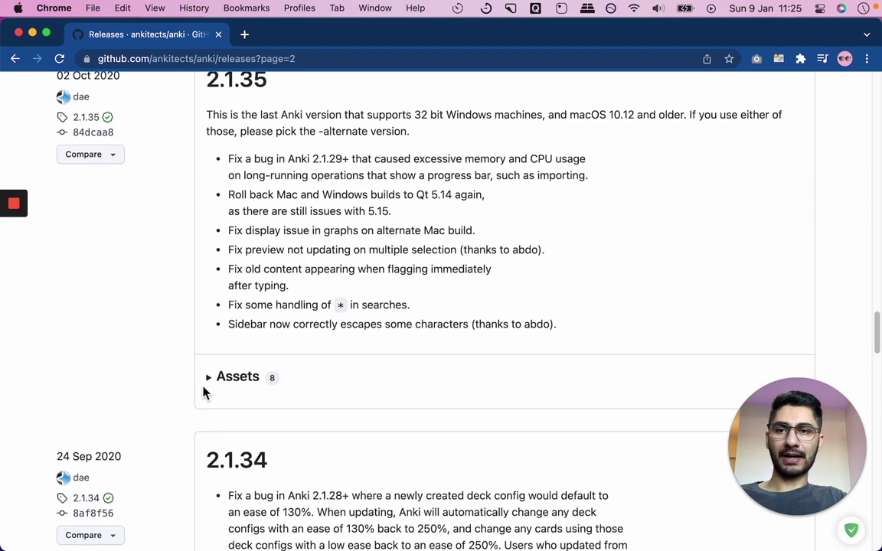
pyautogui.scroll(1, 205, 391)
pyautogui.click(210, 389)
pyautogui.scroll(-3, 217, 404)
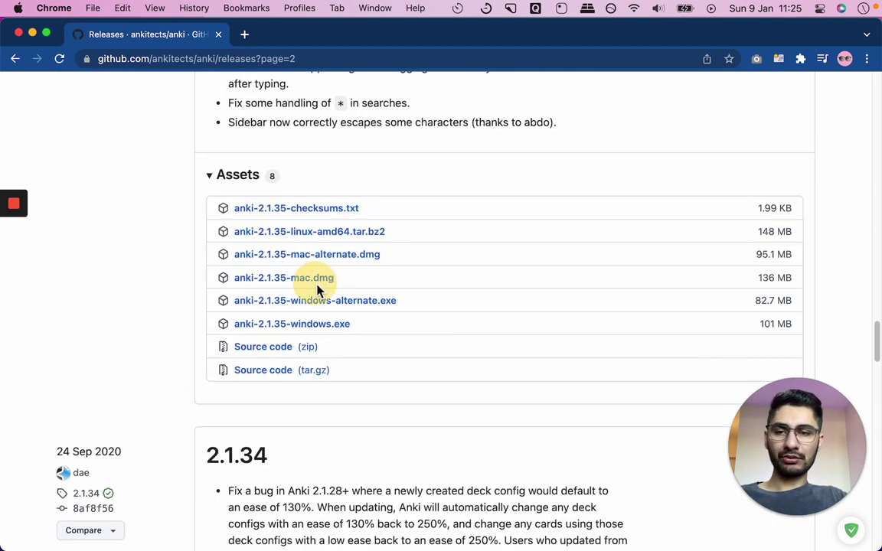
pyautogui.click(318, 288)
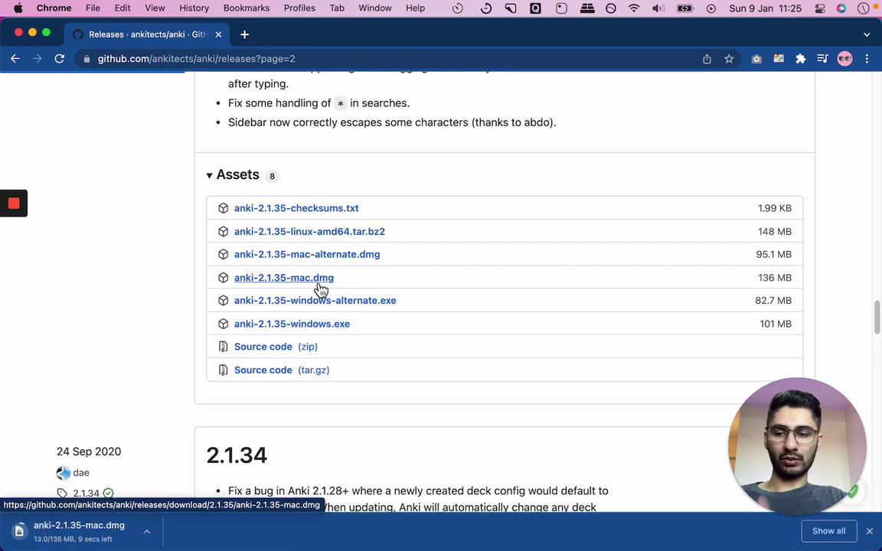
pyautogui.moveTo(318, 523)
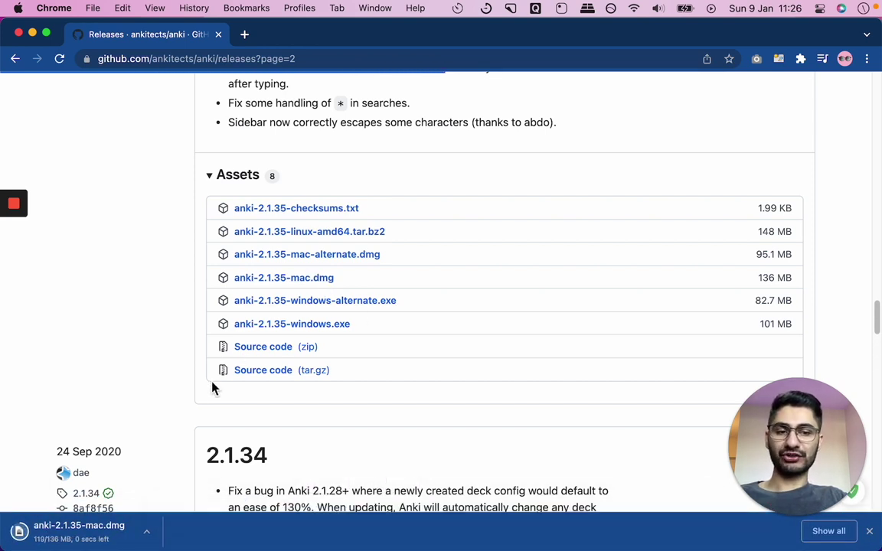
# - In Anki, use File > Switch Profile and choose Downgrade & Quit
pyautogui.moveTo(289, 536)
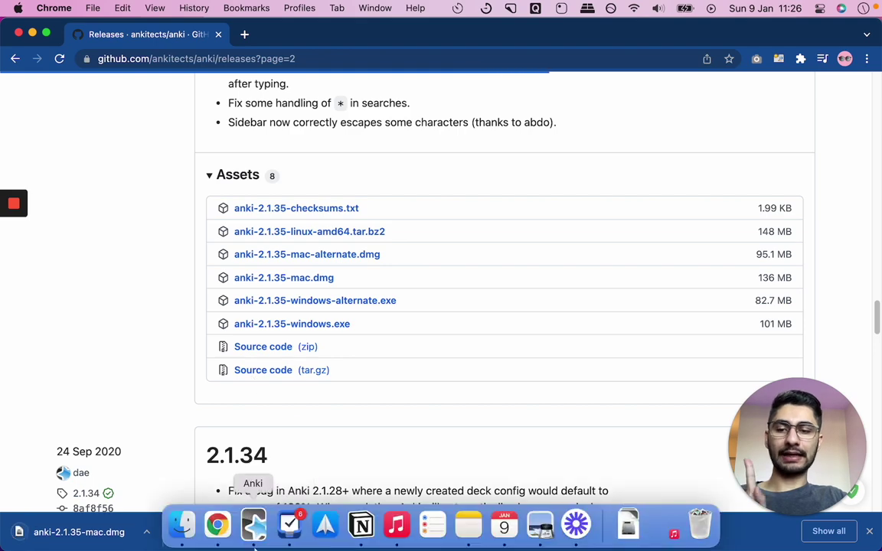
pyautogui.click(253, 525)
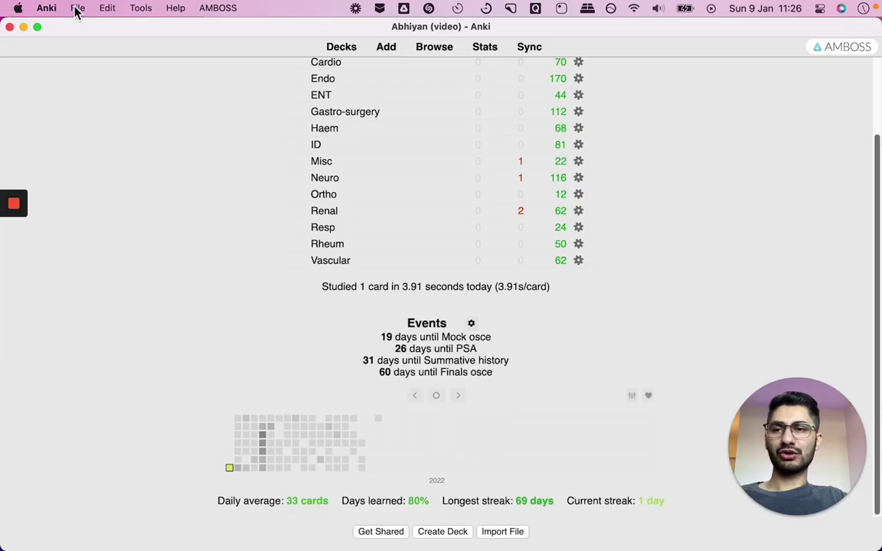
pyautogui.click(77, 9)
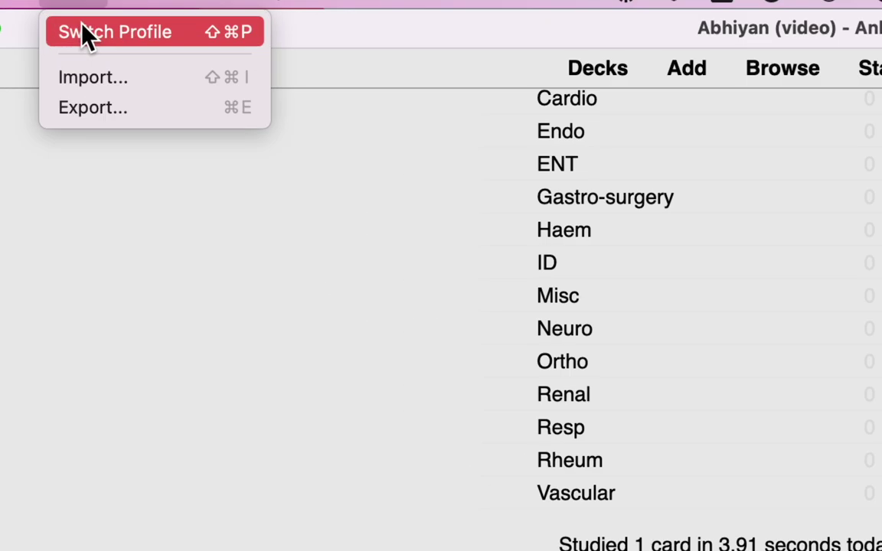
pyautogui.click(84, 28)
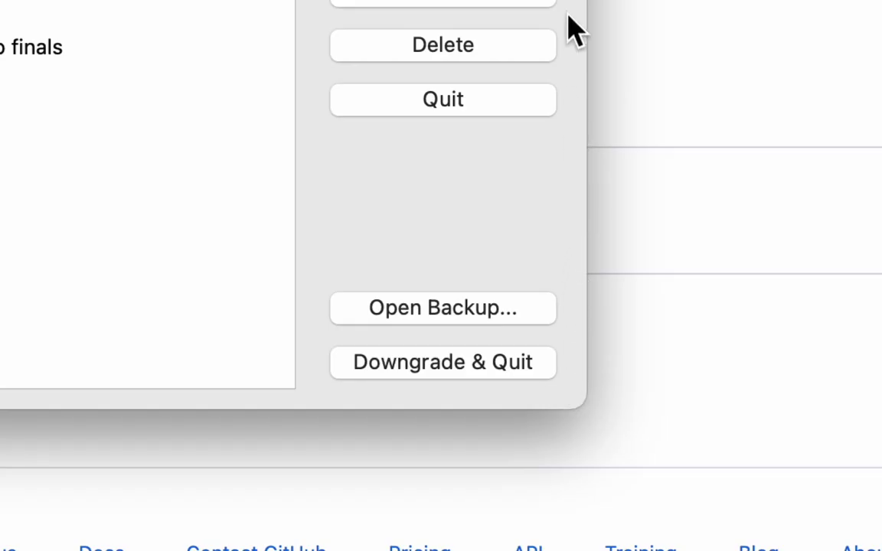
pyautogui.click(453, 363)
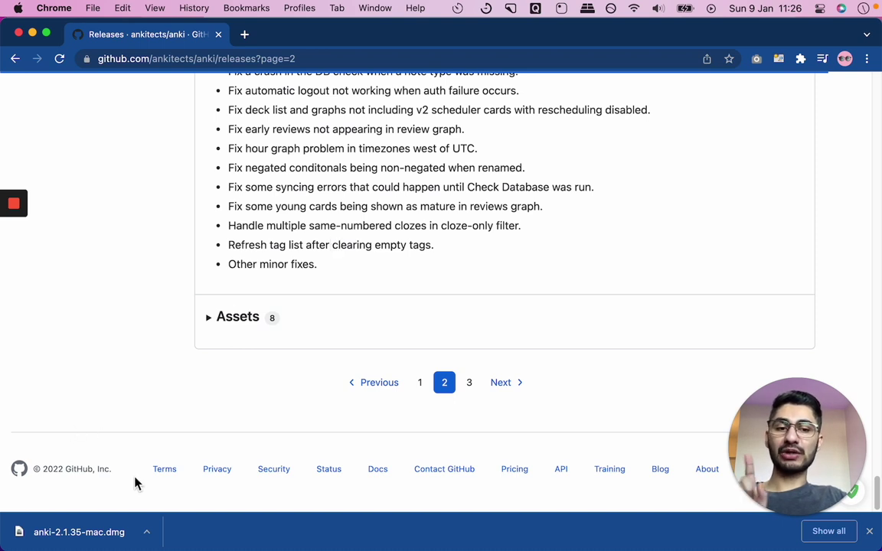
# - Install Anki 2.1.35 from the dmg over the newer copy in Applications, then launch it
pyautogui.click(148, 531)
pyautogui.click(158, 521)
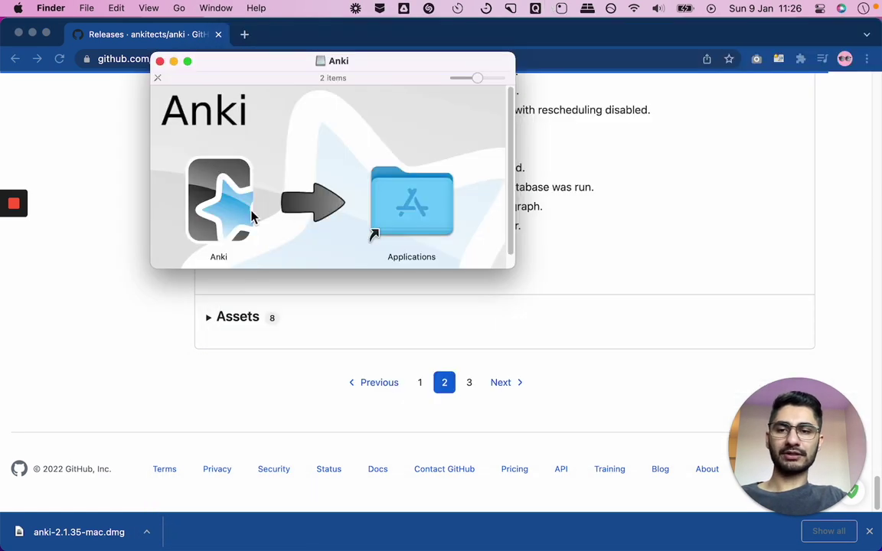
pyautogui.moveTo(213, 196); pyautogui.dragTo(435, 193)
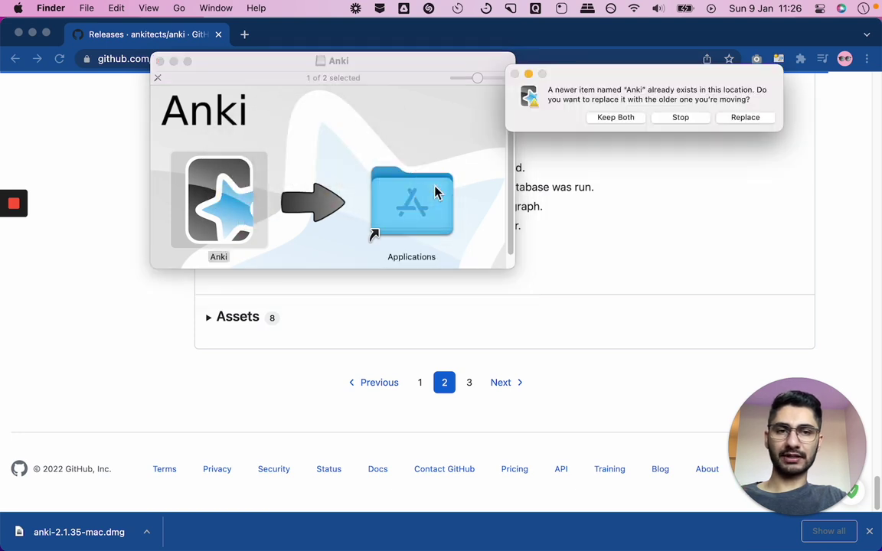
pyautogui.click(764, 117)
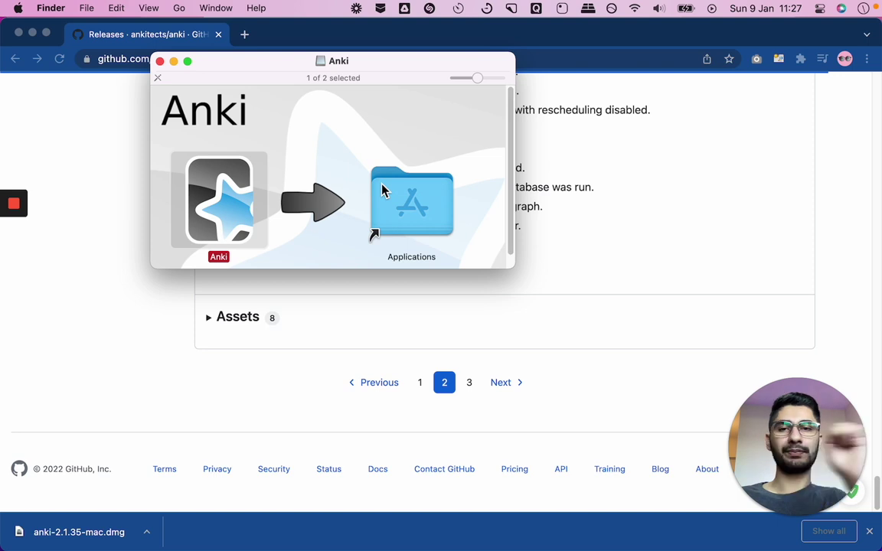
pyautogui.doubleClick(383, 191)
pyautogui.click(476, 267)
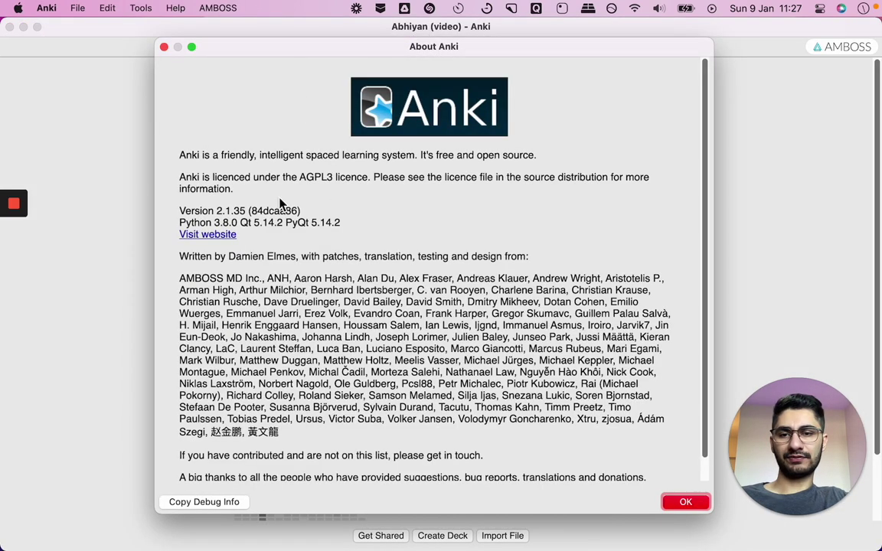
# - Highlight the version number 2.1.35 in Anki's About window
pyautogui.moveTo(215, 211); pyautogui.dragTo(239, 216)
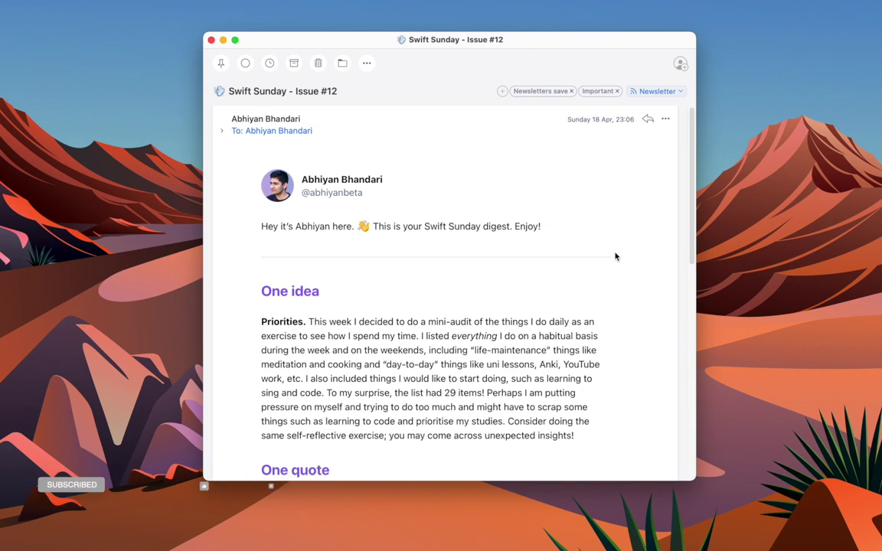
pyautogui.scroll(-5, 616, 256)
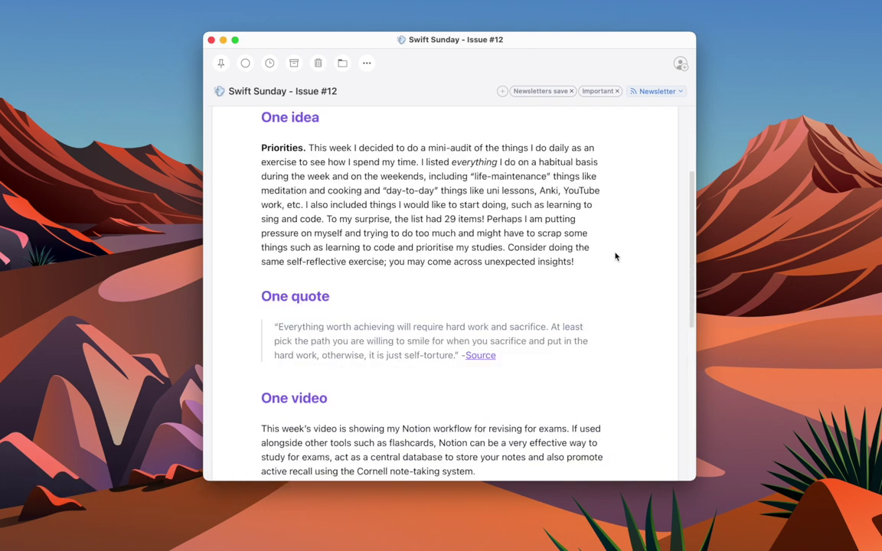
pyautogui.scroll(-4, 616, 256)
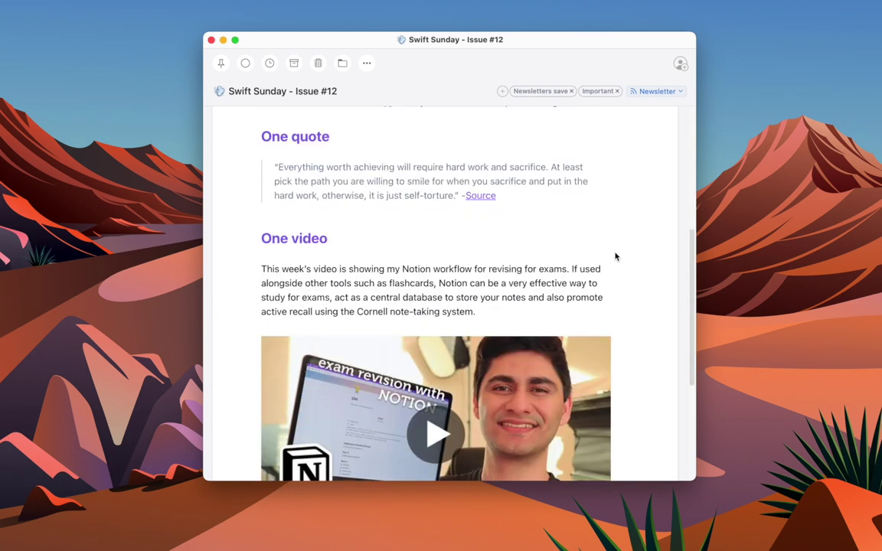
pyautogui.scroll(-3, 616, 256)
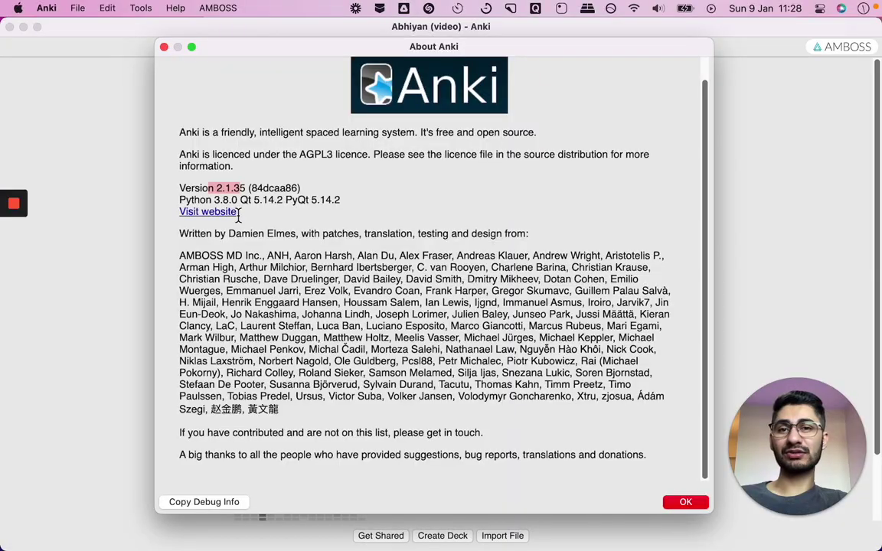